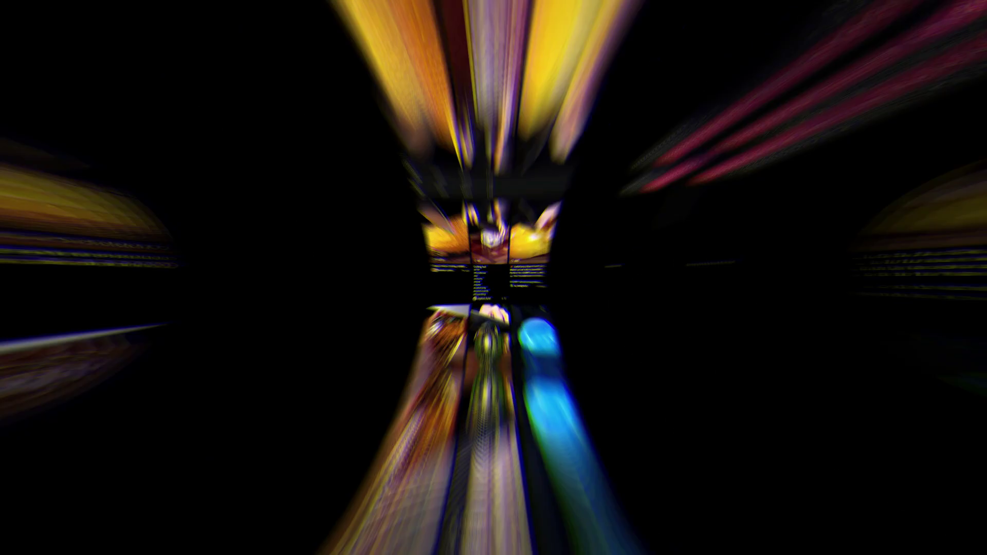
Scroll the glass fruit cutting ASMR results and advance past the glass corn clip
scroll(892, 241, down, 3)
scroll(892, 242, down, 9)
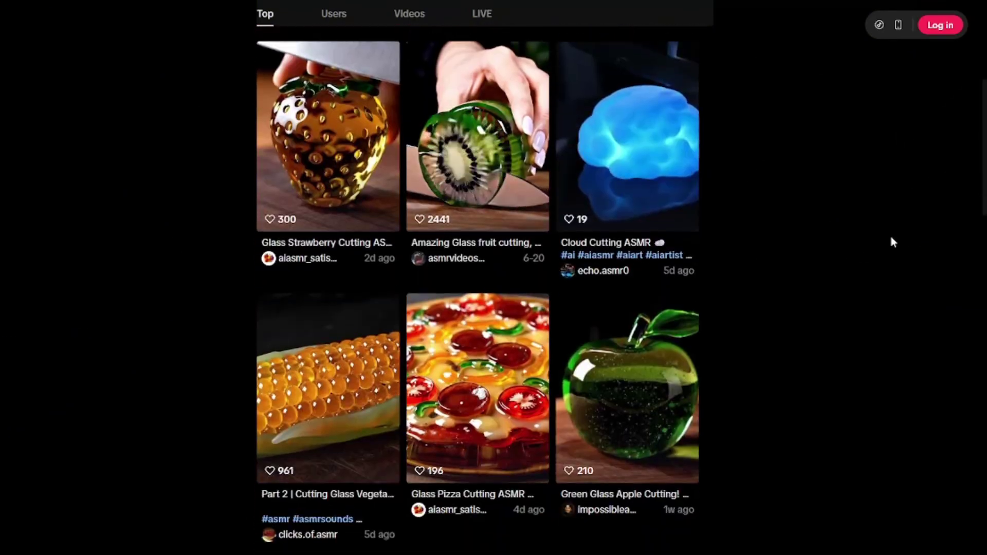
scroll(893, 242, down, 1)
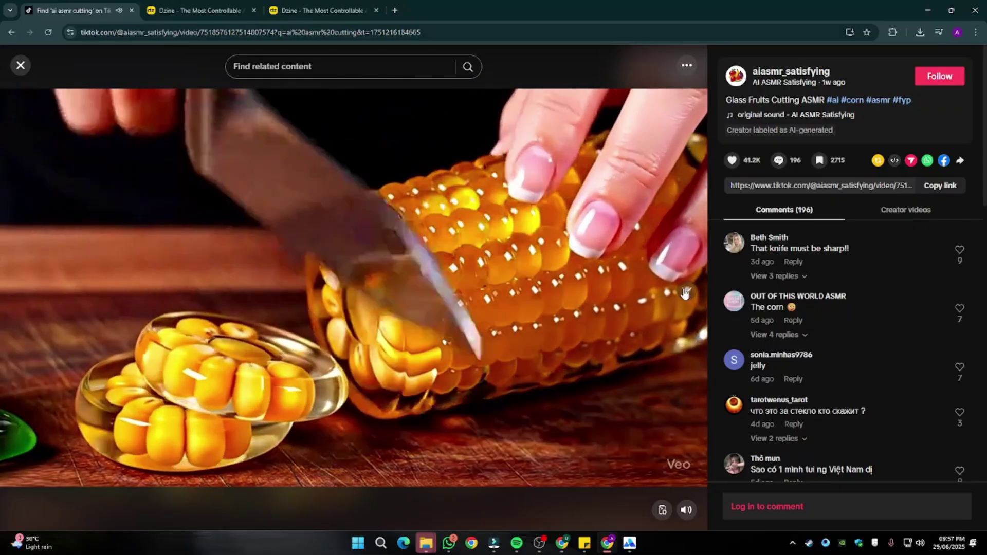
click(685, 292)
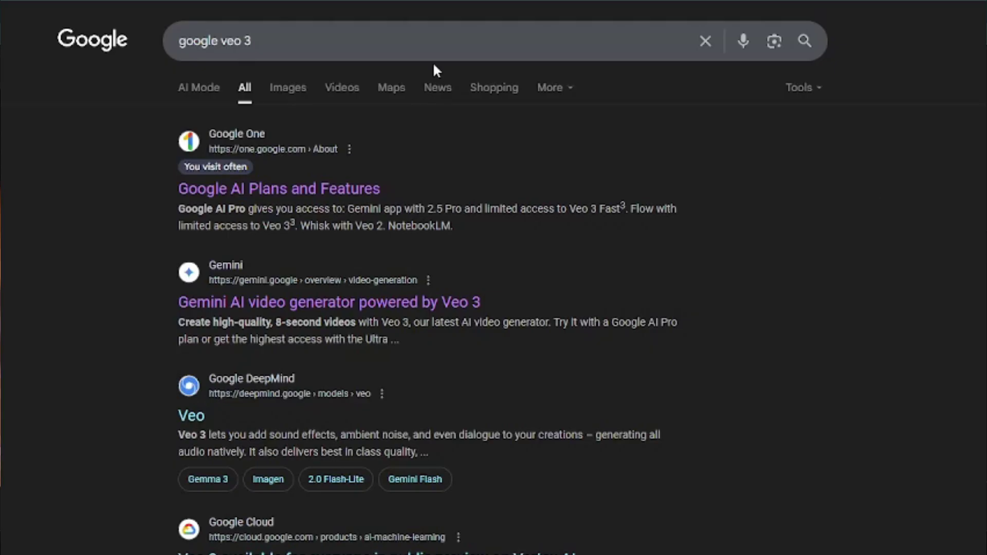
Search 'google veo 3 pricing' and highlight the $249.99/month AI Ultra price on the plans page
click(414, 44)
text(pricing)
key(Return)
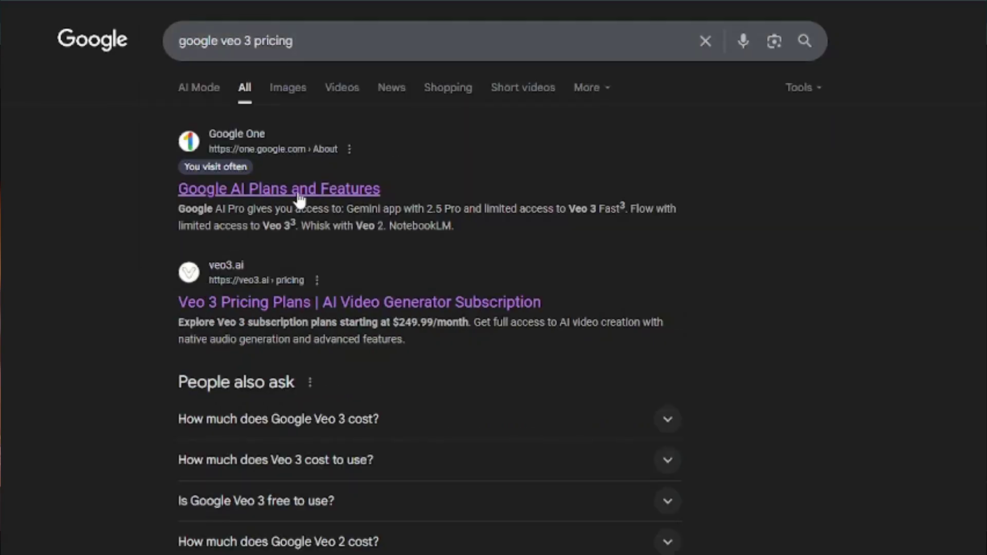
click(326, 191)
scroll(687, 286, down, 5)
drag(626, 263, 842, 275)
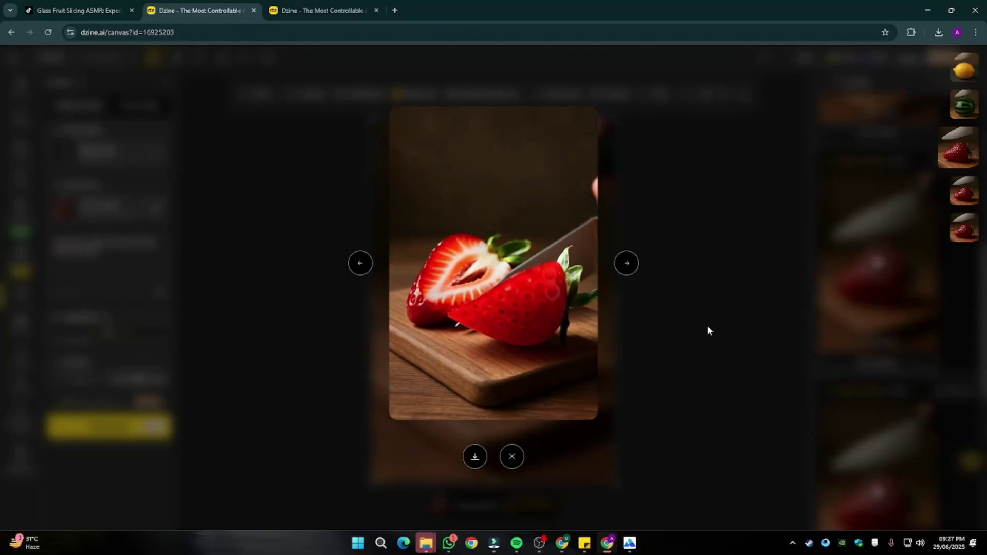
click(707, 325)
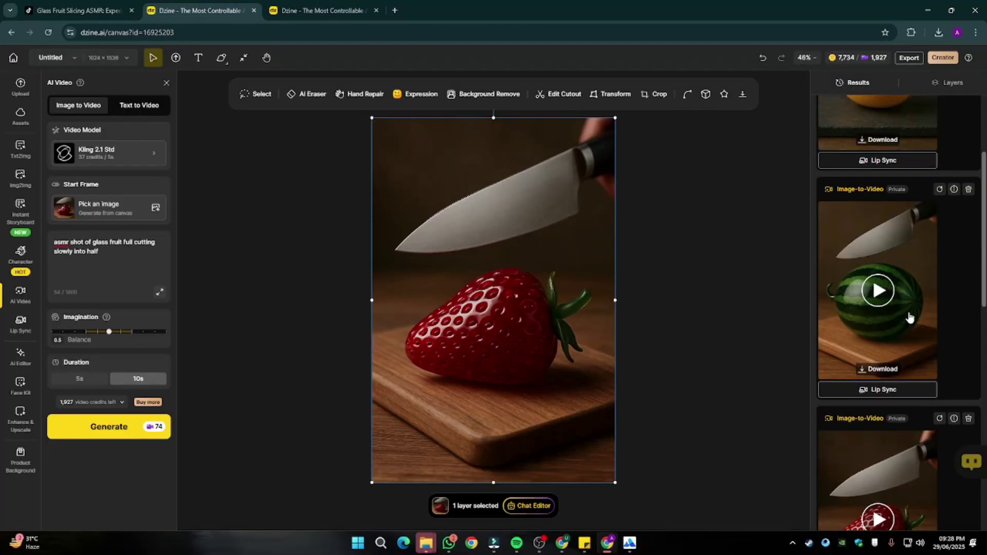
click(909, 317)
key(Left)
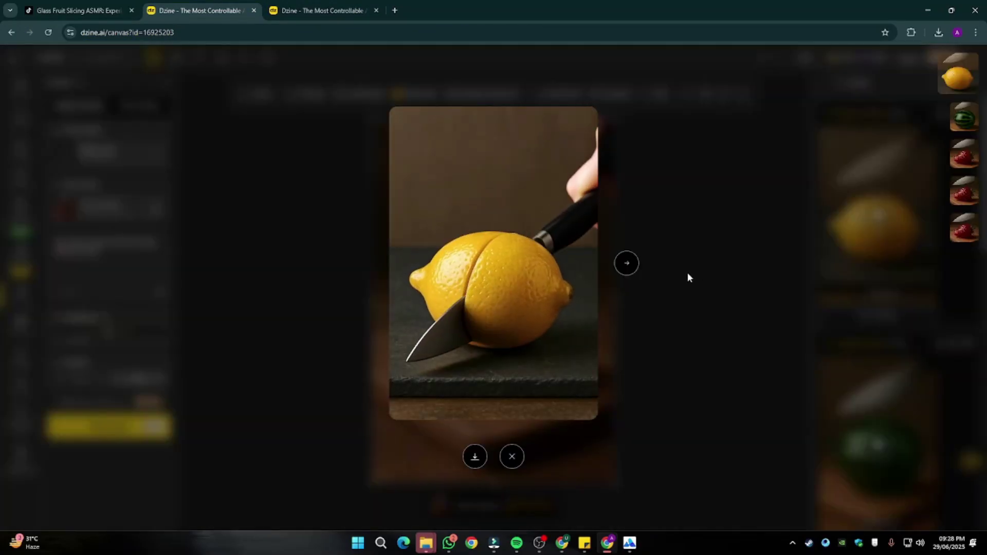
click(689, 277)
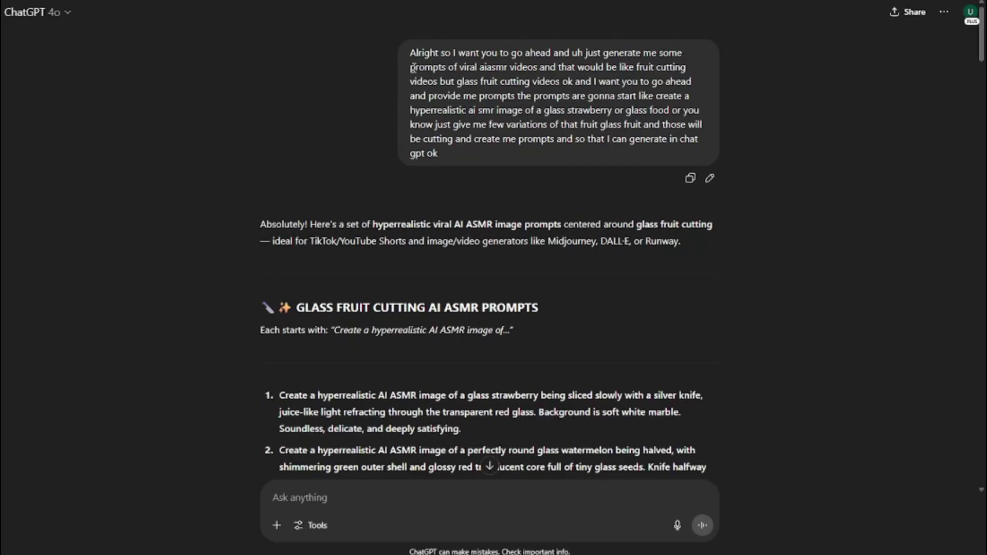
click(502, 492)
key(super+h)
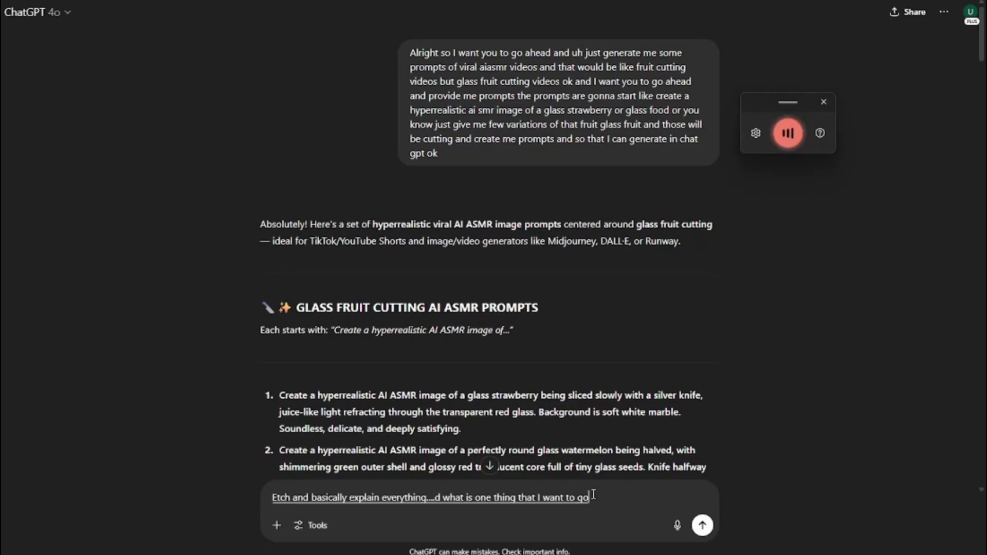
key(ctrl+a)
key(BackSpace)
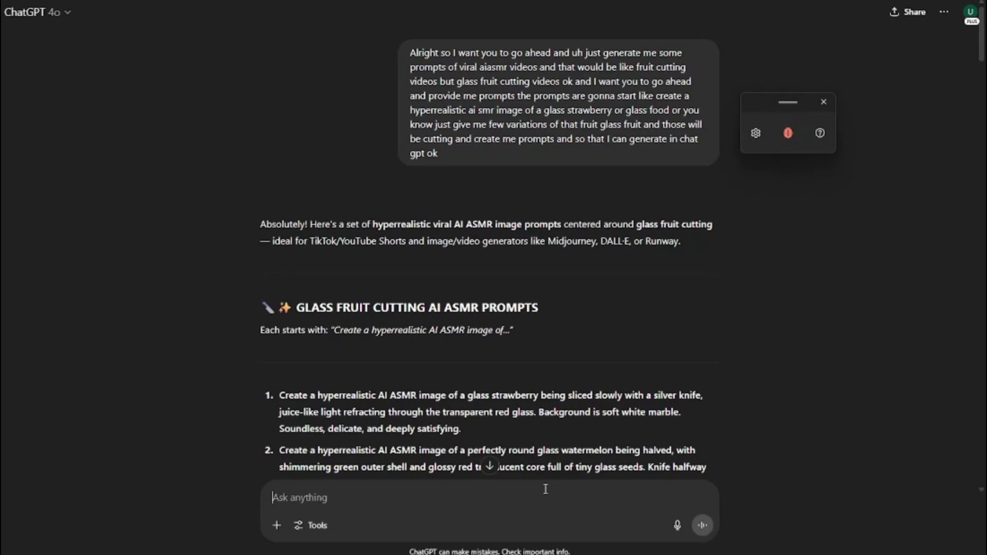
click(824, 102)
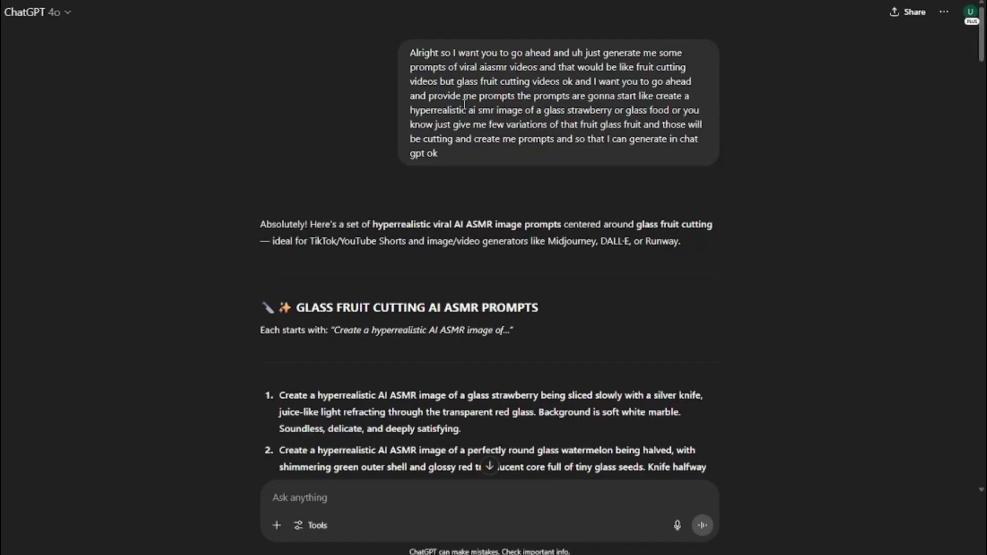
drag(416, 53, 654, 64)
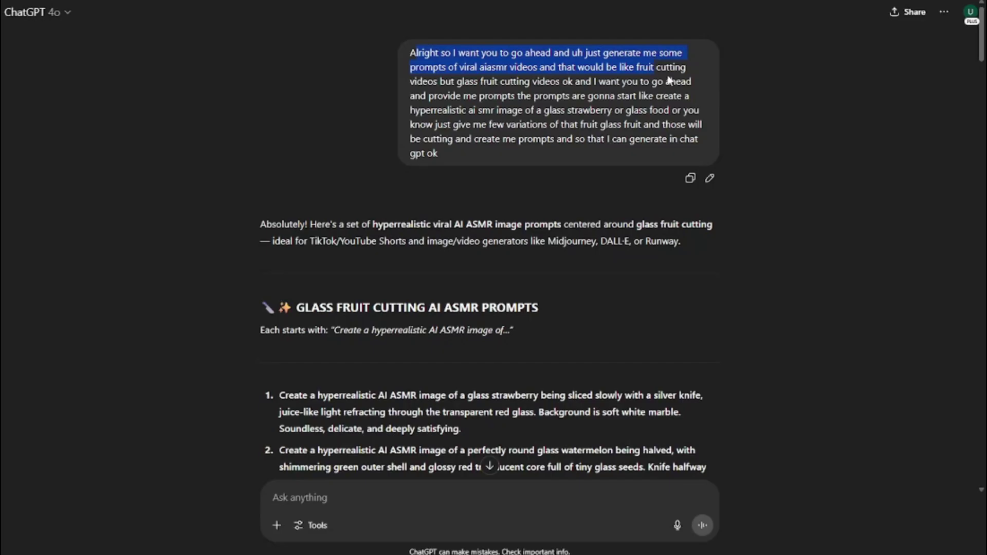
mouse_move(656, 97)
mouse_down()
mouse_move(524, 108)
mouse_move(660, 109)
mouse_up()
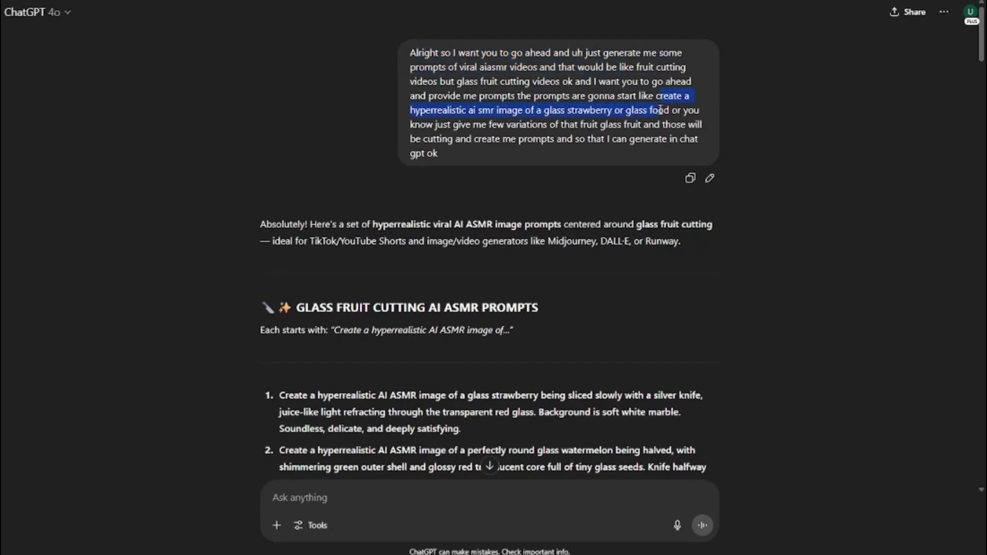
scroll(338, 277, down, 3)
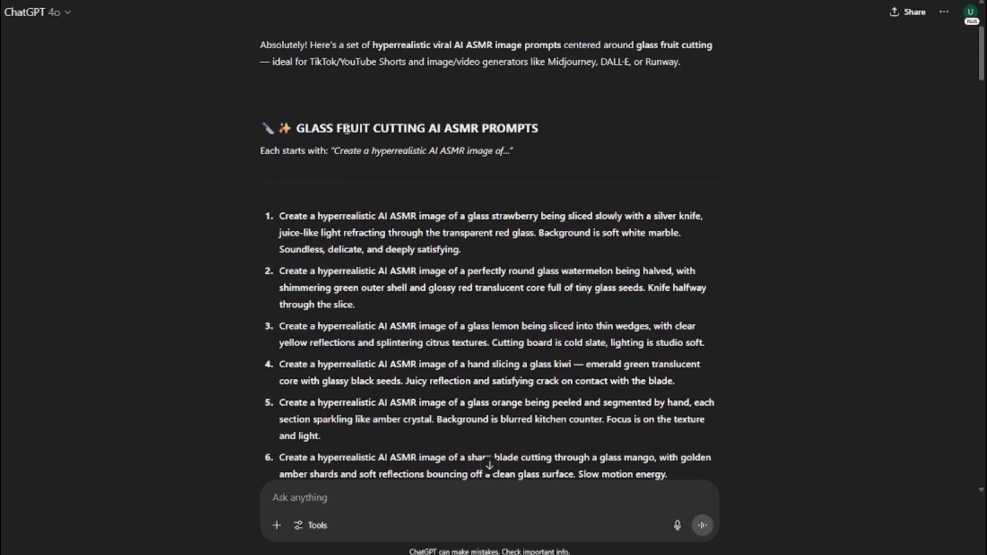
drag(337, 152, 507, 154)
click(313, 266)
scroll(336, 224, down, 2)
scroll(336, 223, down, 2)
scroll(336, 223, up, 4)
scroll(326, 223, down, 5)
scroll(339, 229, up, 4)
scroll(346, 231, up, 5)
scroll(347, 239, down, 5)
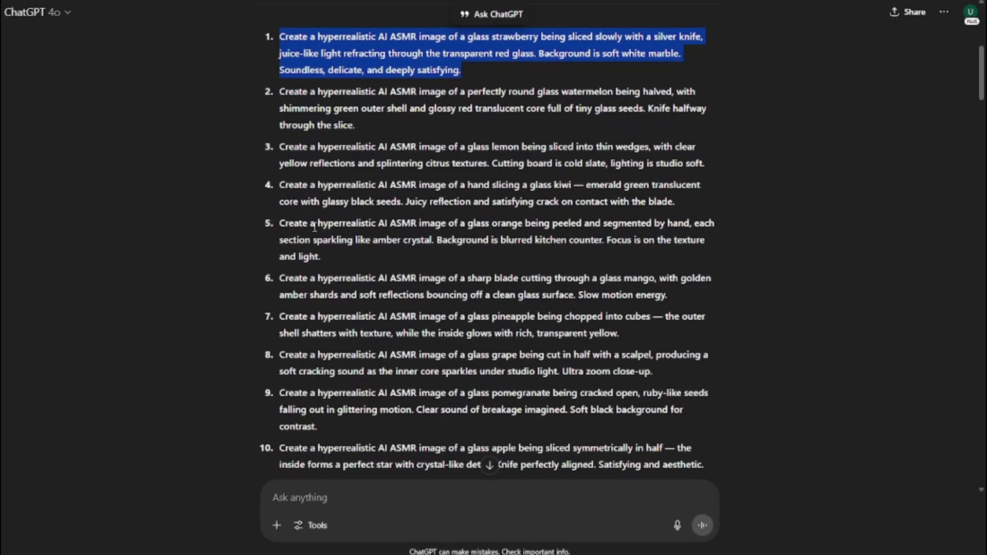
Review the glass strawberry prompt and highlight its '9:16 ratio' part
scroll(293, 44, up, 1)
drag(281, 96, 508, 131)
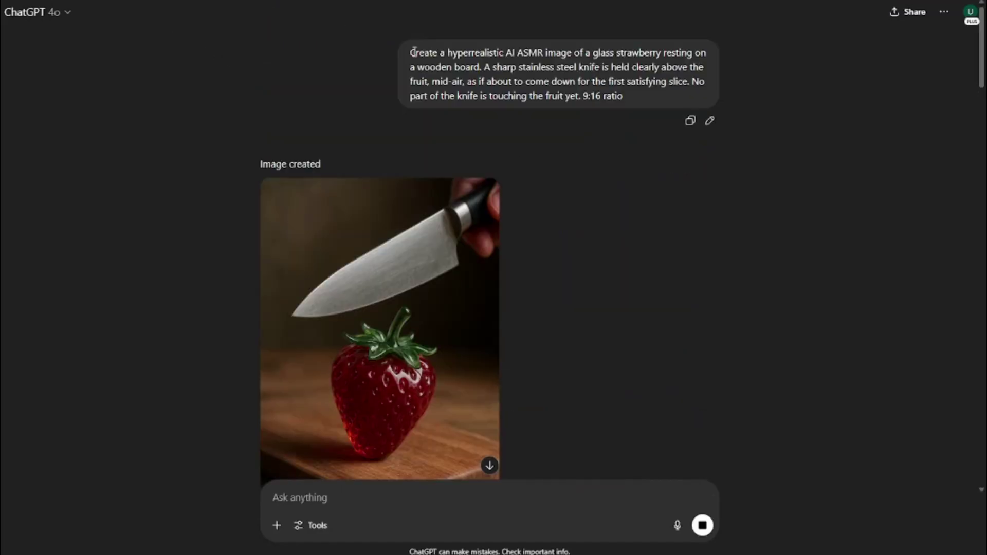
drag(410, 52, 732, 94)
click(604, 97)
drag(583, 99, 647, 103)
View the generated glass strawberry image full size, then scroll on to the next image
scroll(614, 181, down, 3)
click(432, 221)
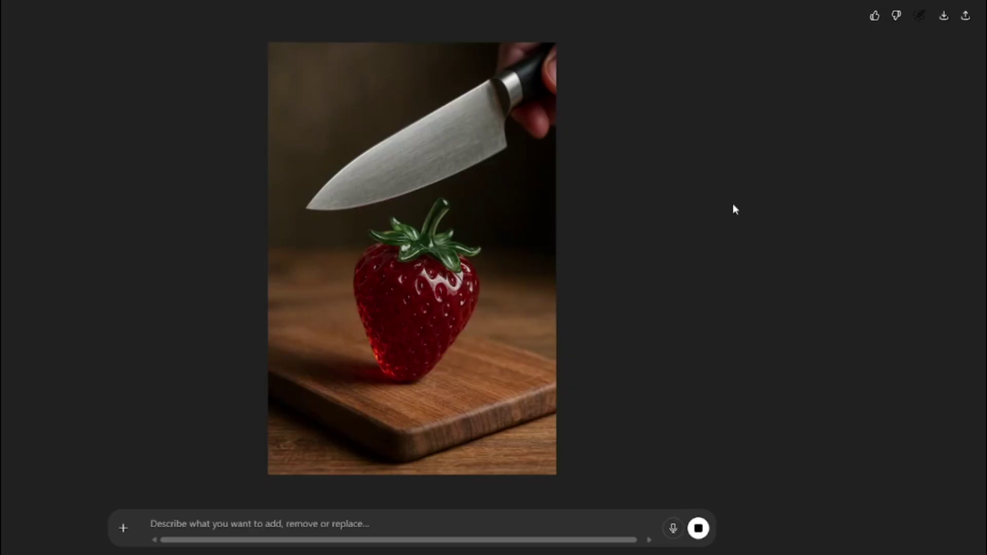
key(Escape)
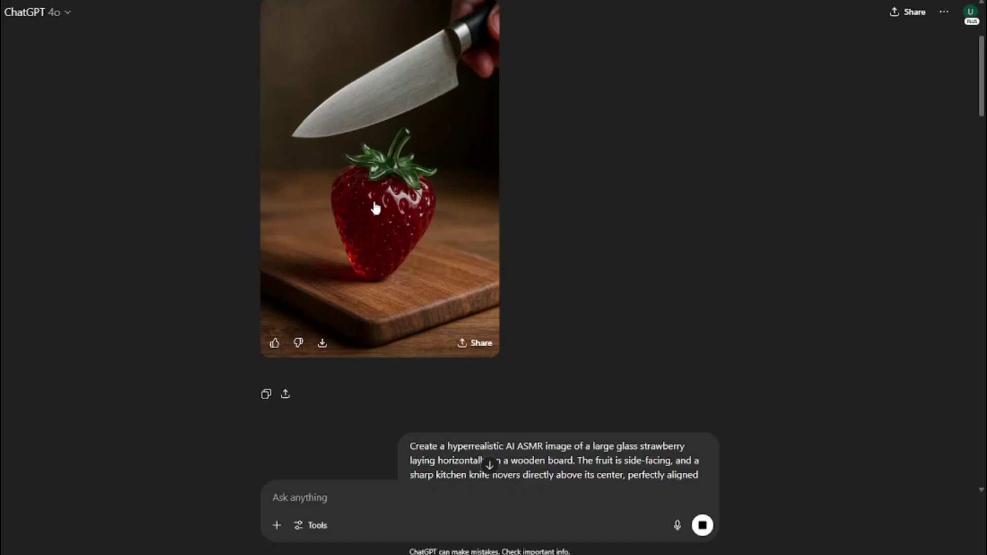
scroll(451, 275, down, 20)
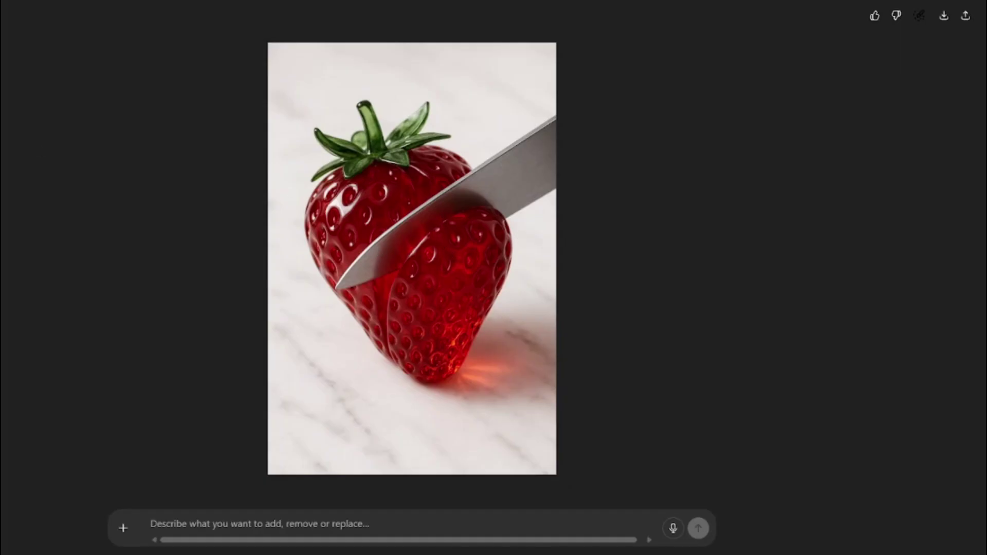
Scroll to the revised prompt list and select prompts 1–4 for flat-lying glass fruits
key(Escape)
scroll(254, 108, up, 10)
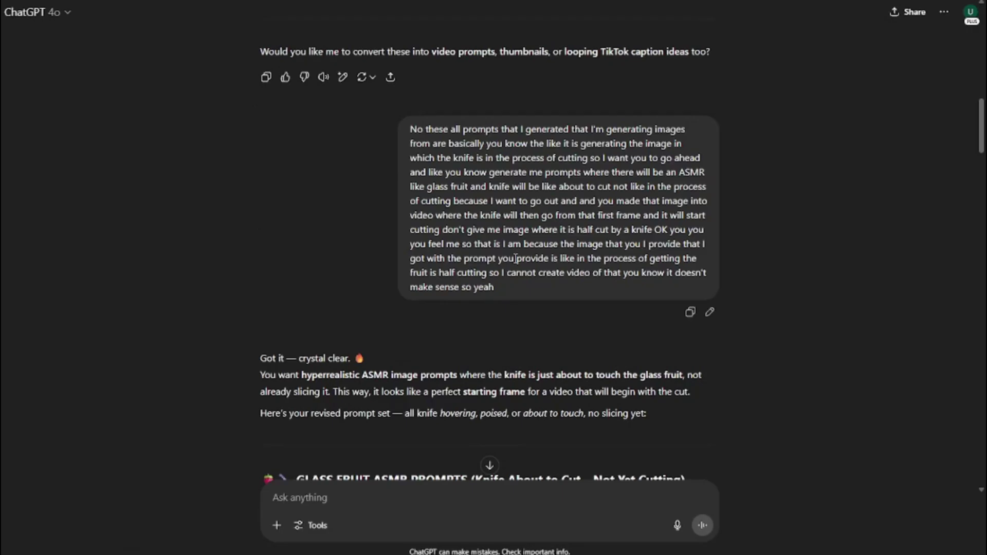
scroll(515, 258, down, 15)
scroll(529, 265, down, 10)
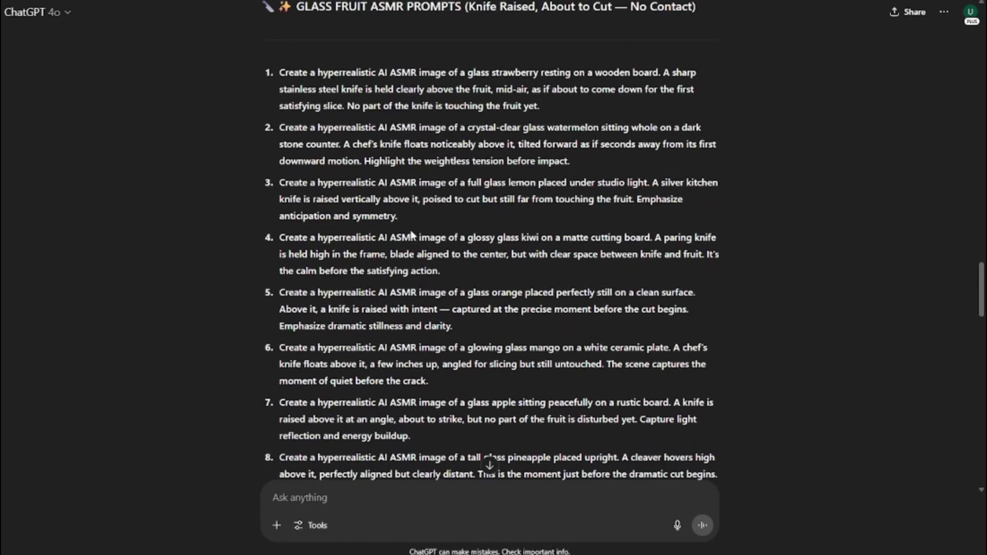
scroll(411, 235, down, 10)
scroll(411, 234, down, 5)
scroll(411, 231, up, 7)
scroll(411, 229, down, 10)
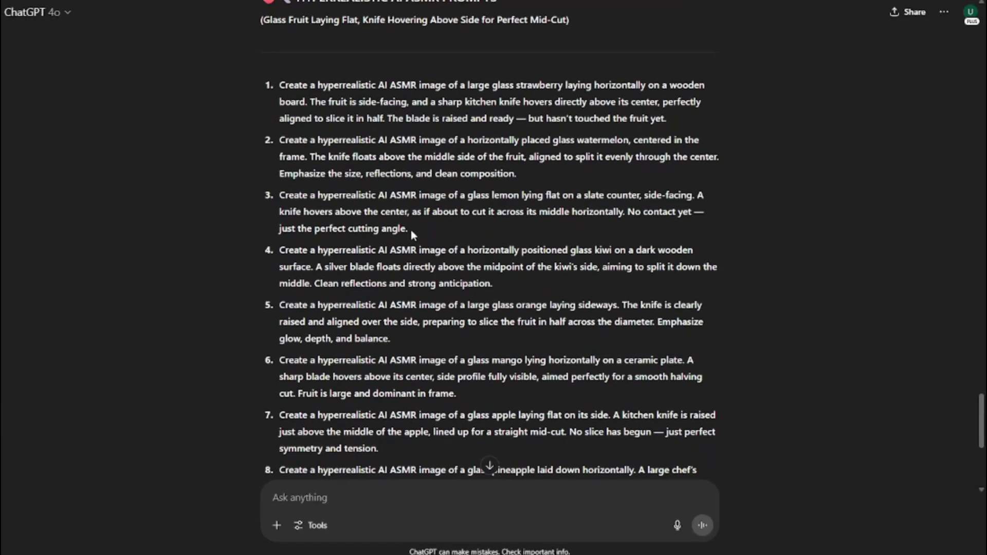
drag(281, 85, 312, 118)
drag(359, 143, 577, 251)
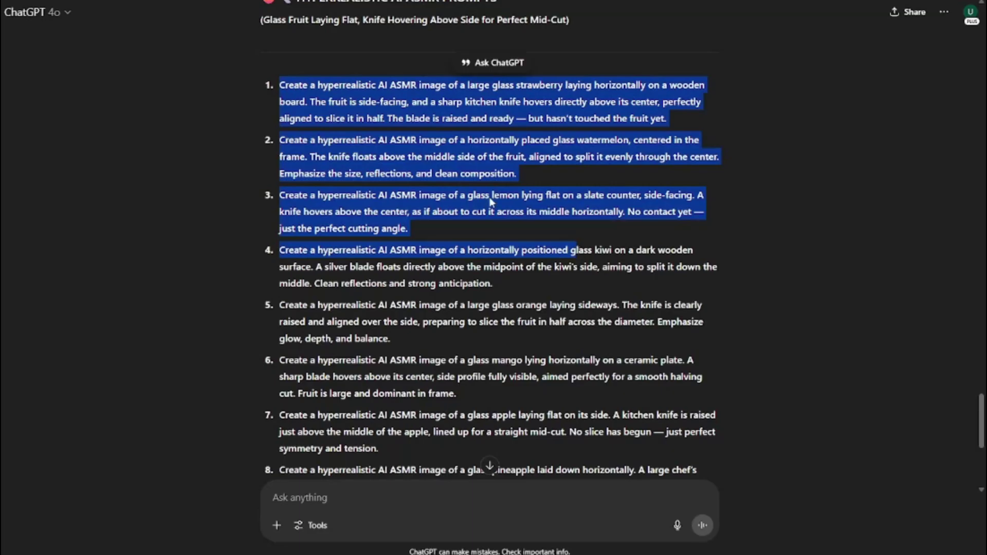
Select the strawberry prompt in the new list and view its image full-size
click(296, 90)
drag(281, 83, 667, 119)
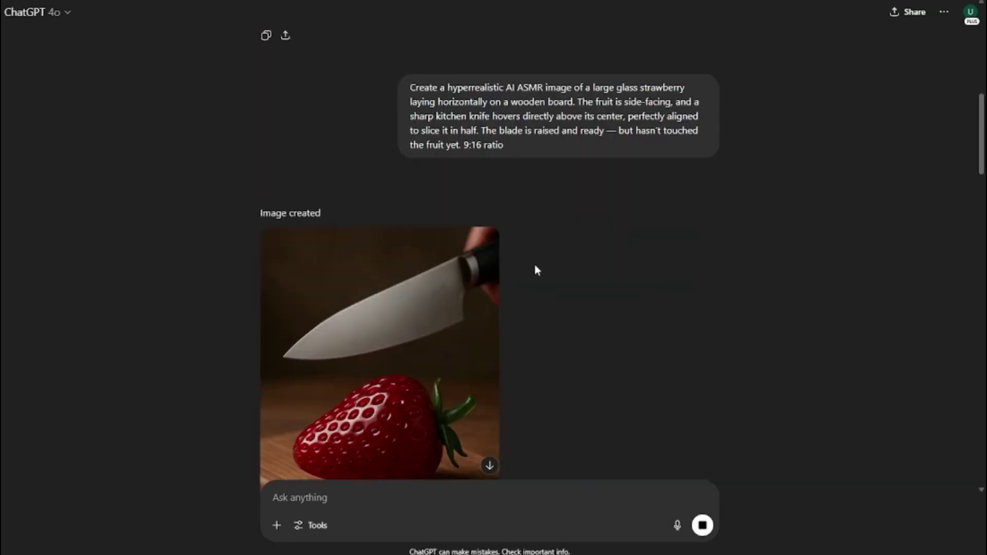
scroll(565, 195, down, 3)
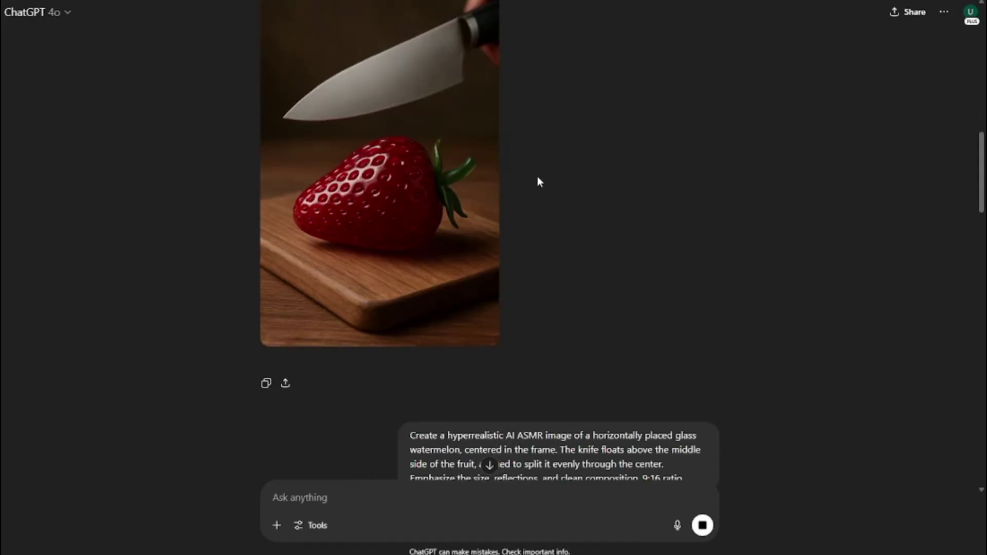
click(496, 205)
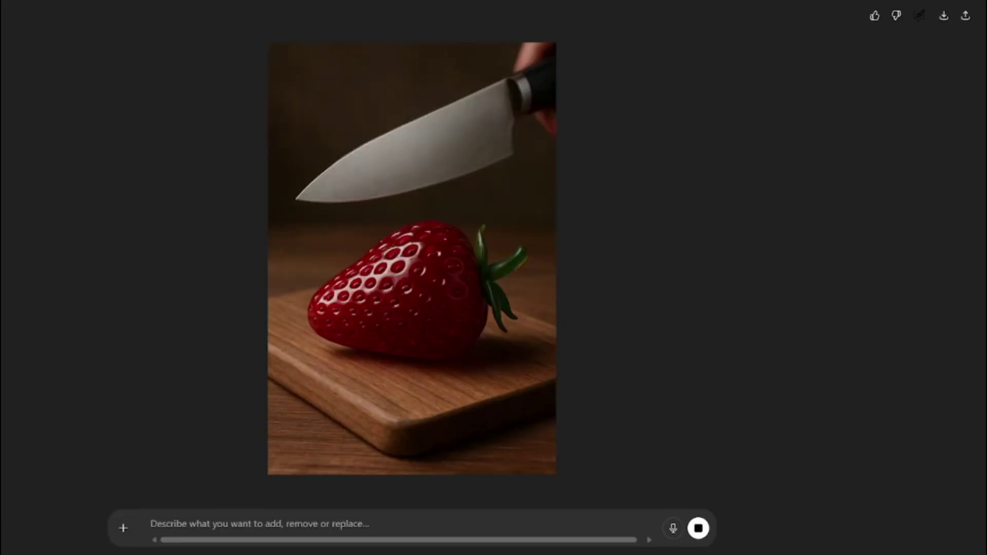
key(Escape)
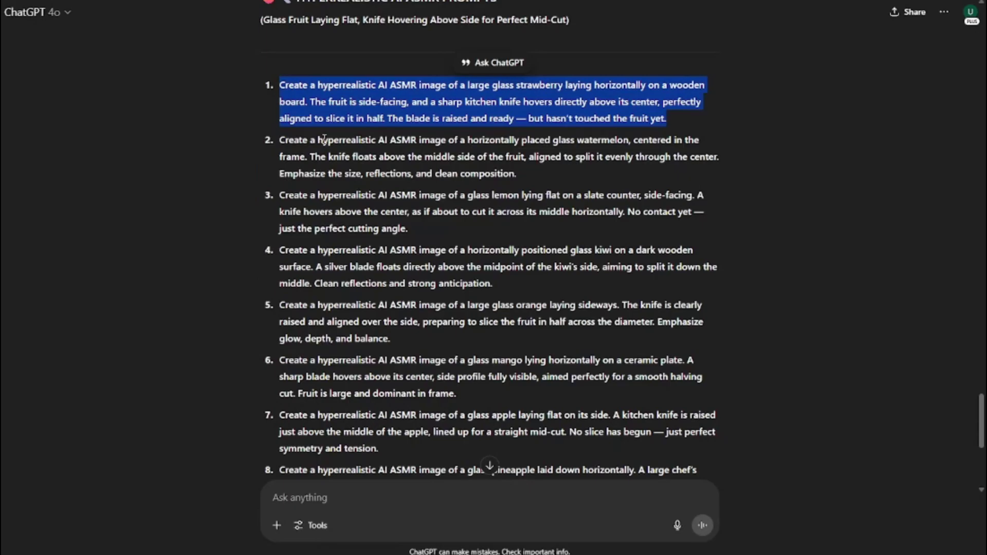
Select the watermelon and lemon prompts and review their generated glass fruit images
click(324, 139)
drag(280, 140, 629, 168)
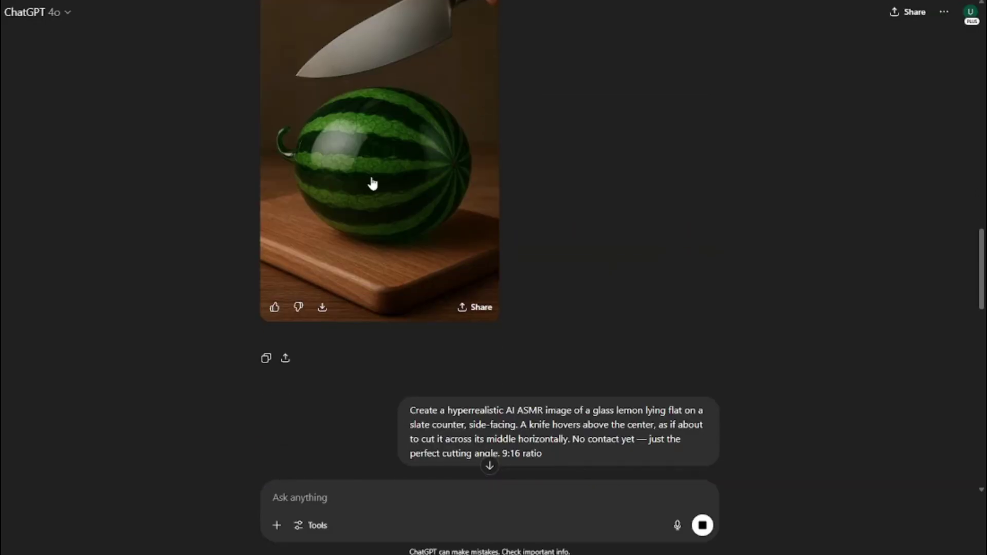
click(373, 183)
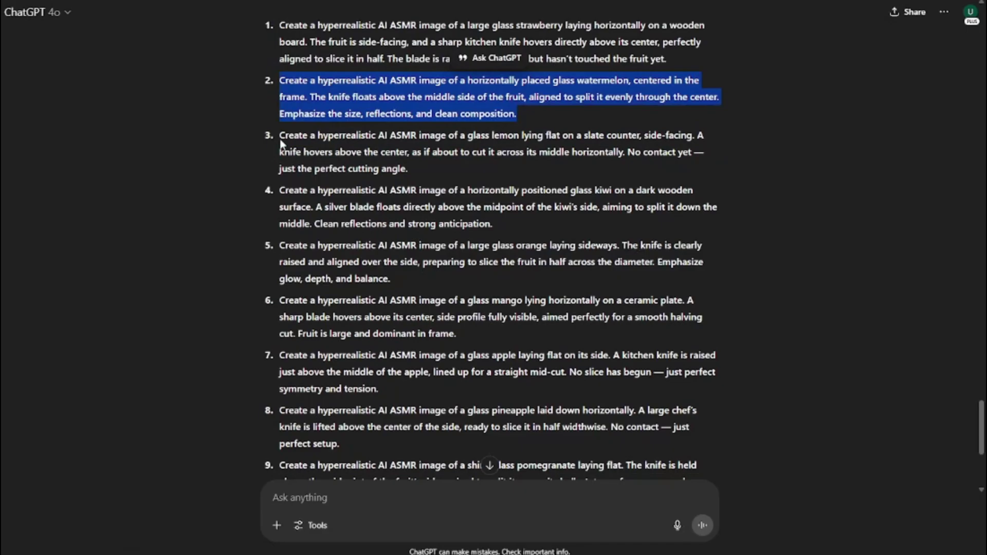
drag(282, 144, 409, 170)
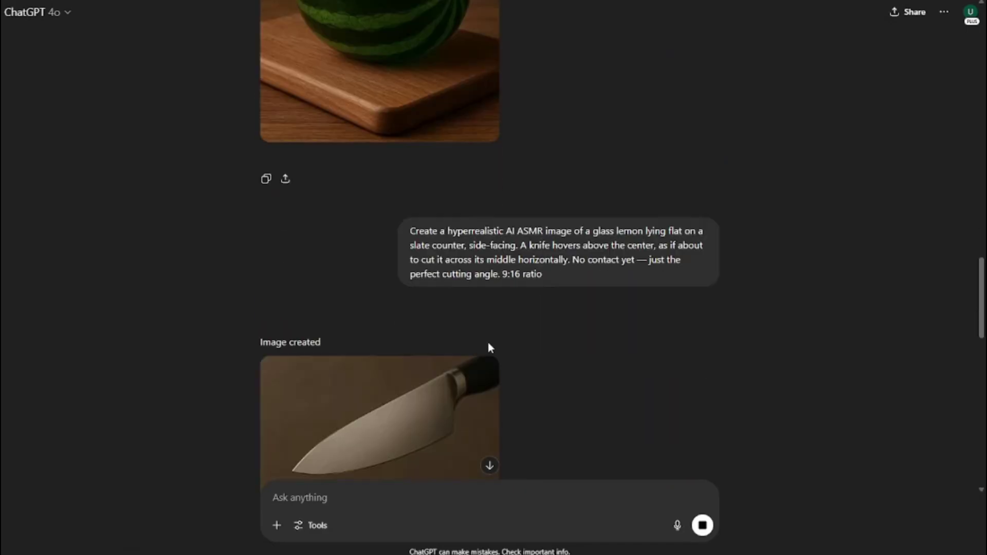
scroll(491, 348, down, 5)
scroll(396, 325, down, 2)
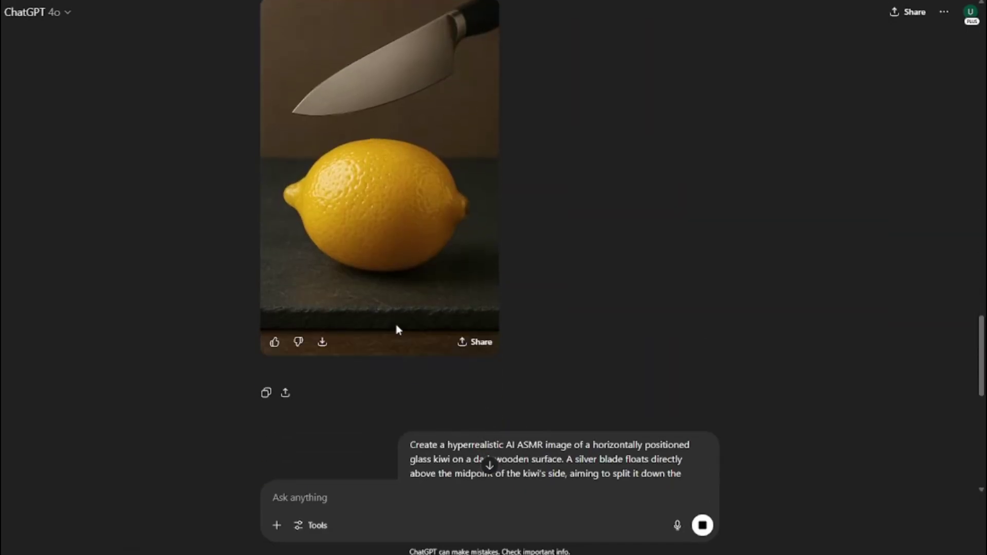
scroll(467, 326, up, 2)
scroll(403, 238, down, 1)
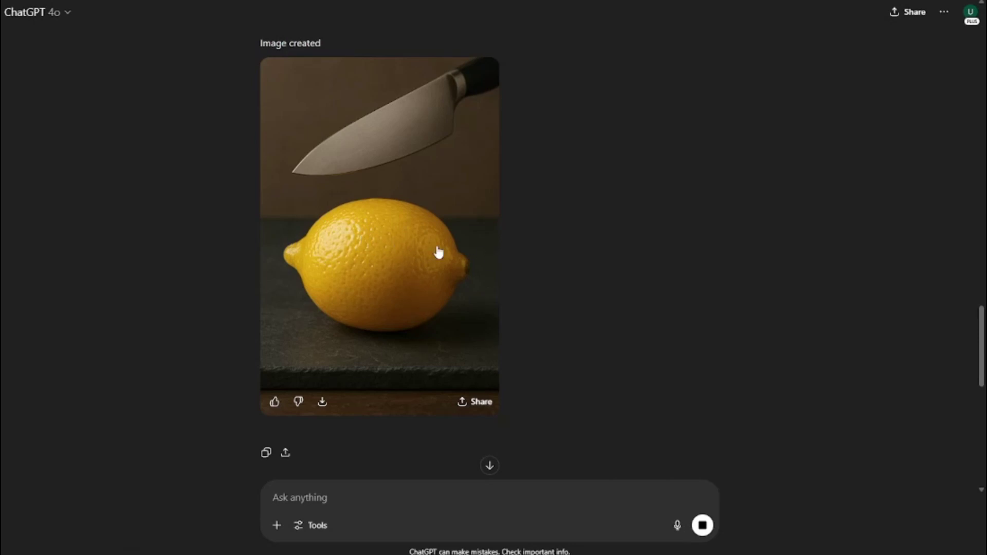
scroll(437, 247, up, 20)
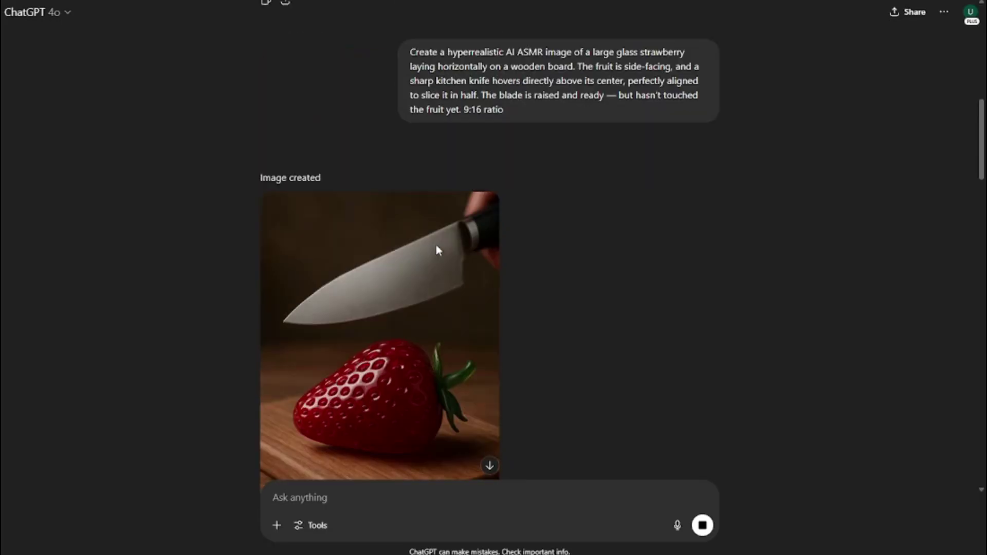
scroll(436, 247, down, 10)
scroll(437, 251, up, 10)
Reopen the glass strawberry image full-size, then close it
click(408, 251)
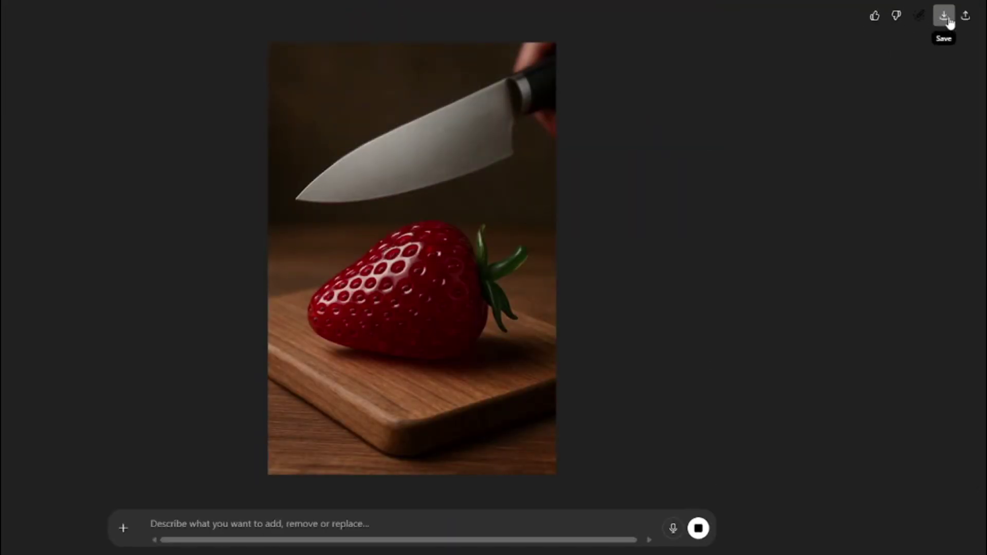
key(Escape)
scroll(467, 247, down, 4)
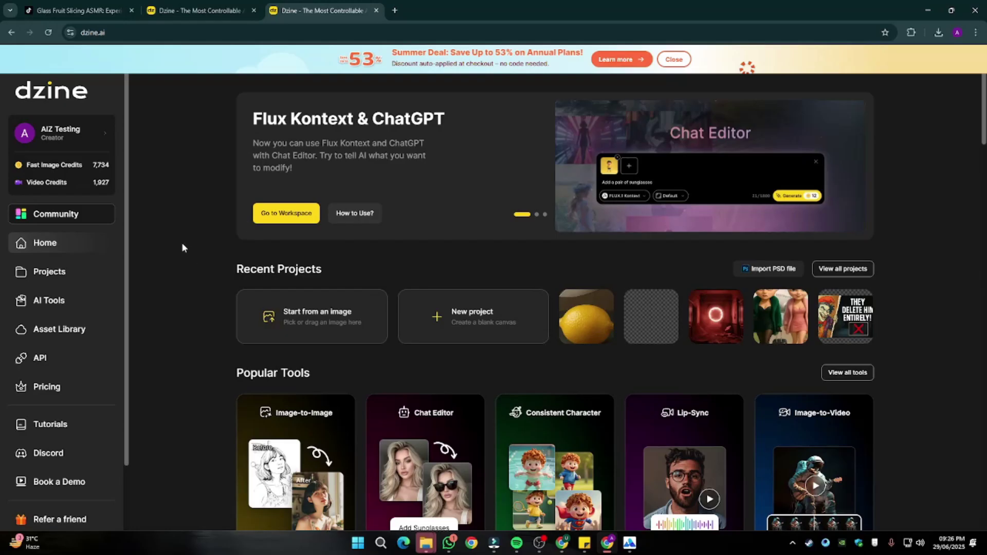
Close the Summer Deal banner on Dzine's home page and return to the AI Video canvas tab
scroll(181, 243, down, 5)
scroll(179, 243, up, 5)
click(673, 60)
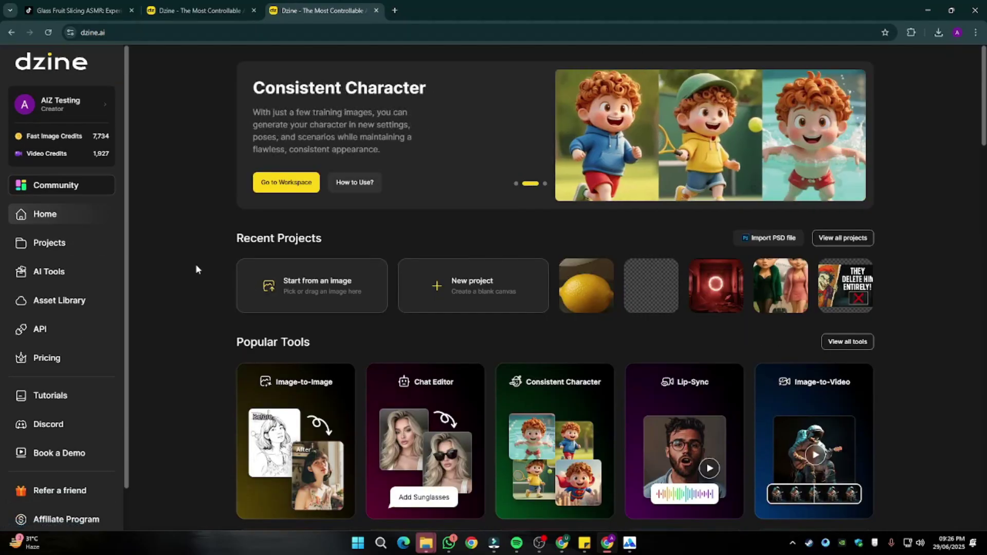
scroll(197, 264, down, 3)
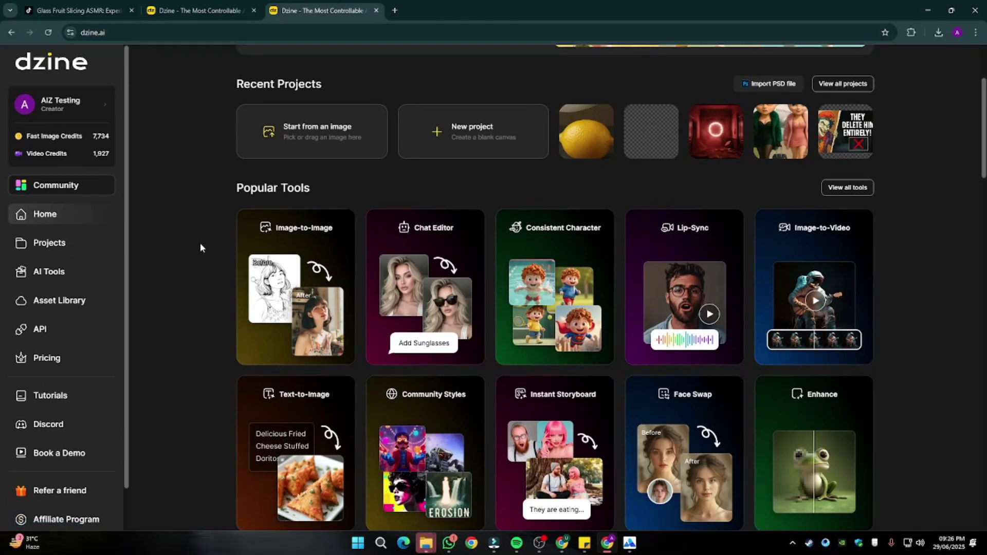
scroll(289, 261, down, 2)
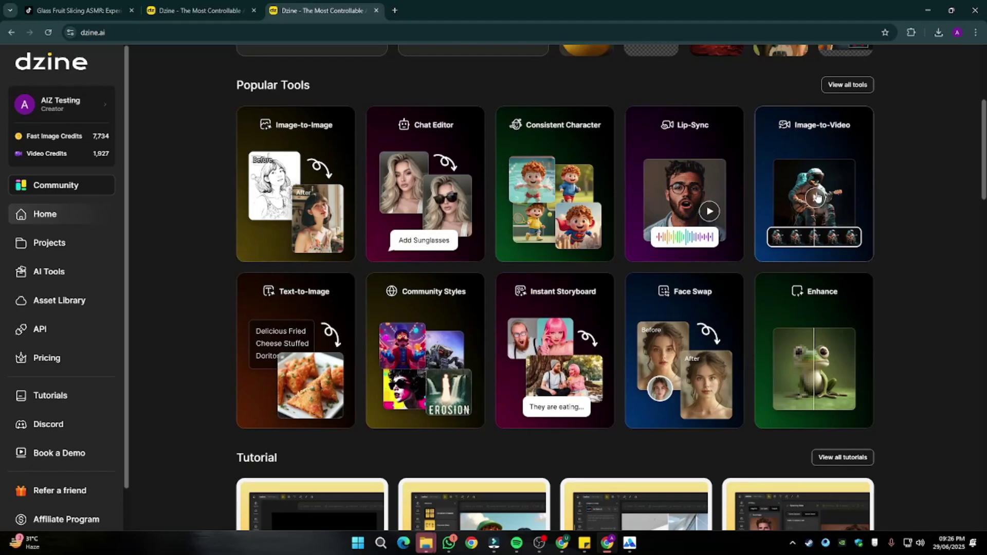
key(ctrl+shift+Tab)
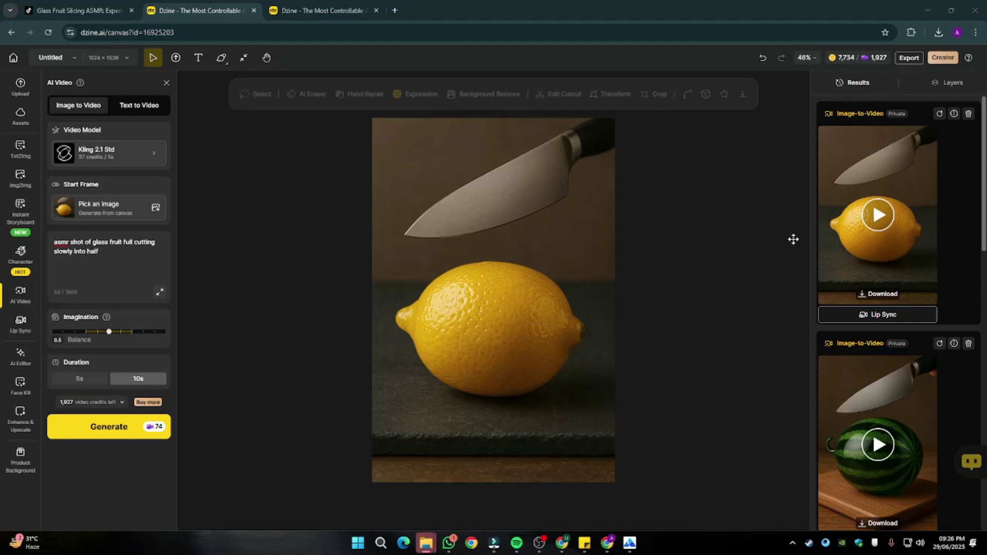
Drop the glass strawberry image onto the canvas, check the cutting prompt and keep Duration at 10s
drag(516, 379, 469, 280)
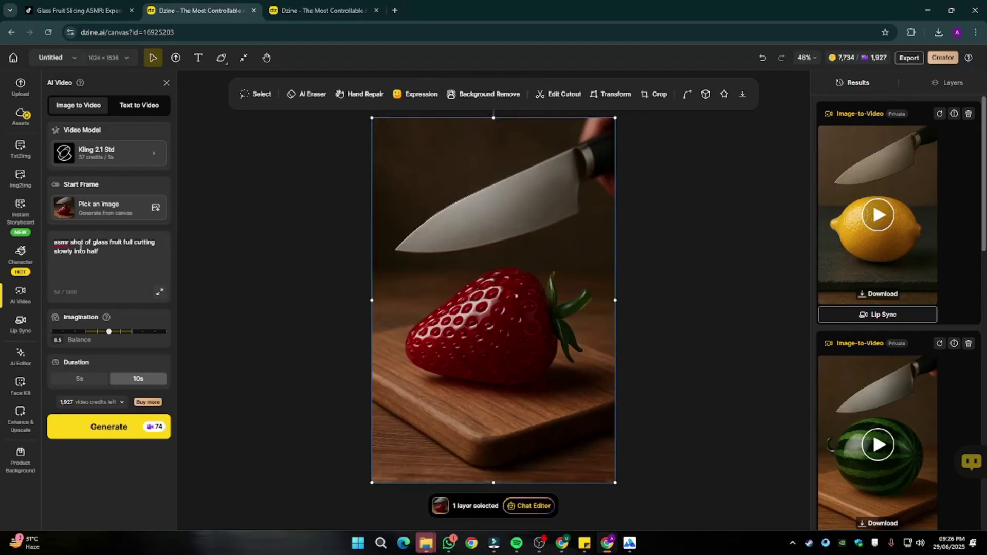
drag(126, 262, 4, 231)
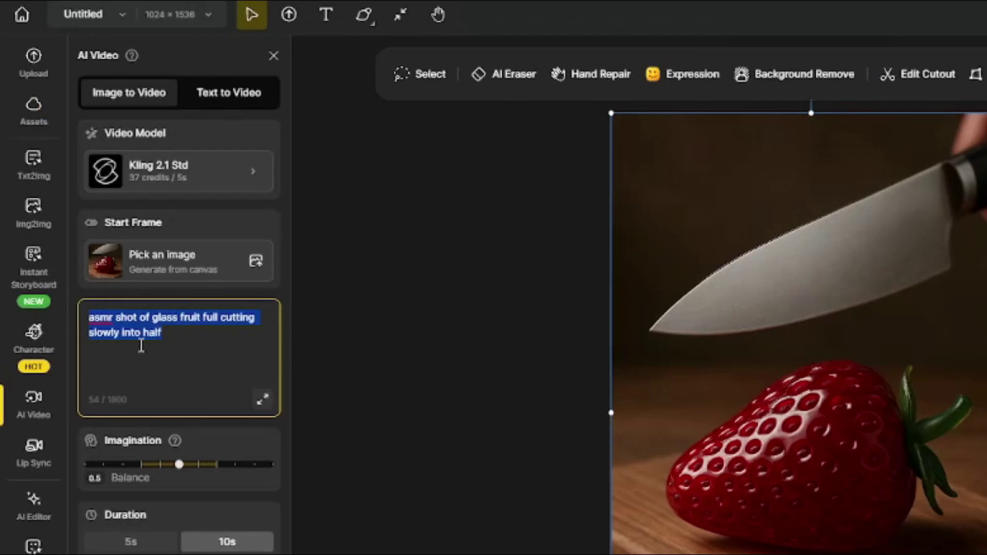
click(70, 251)
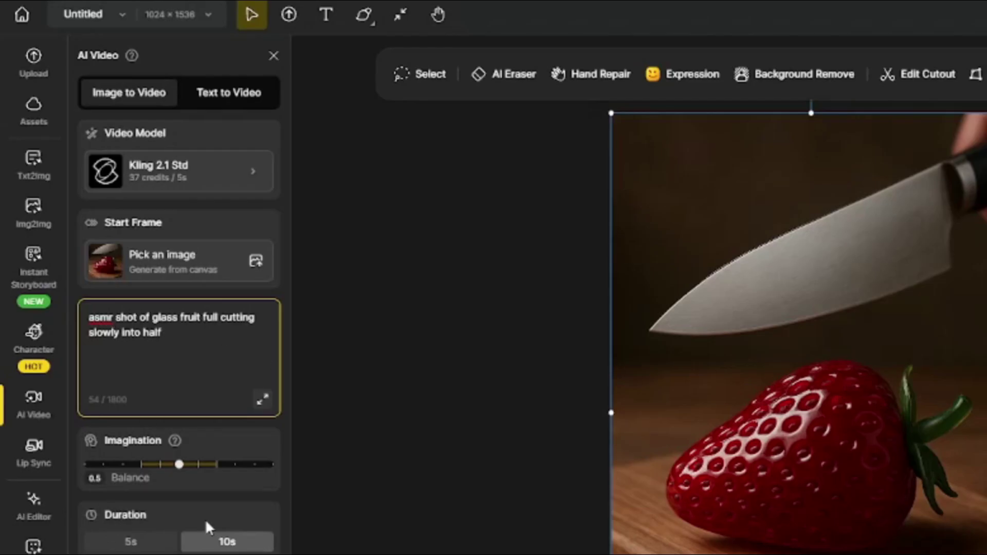
click(230, 544)
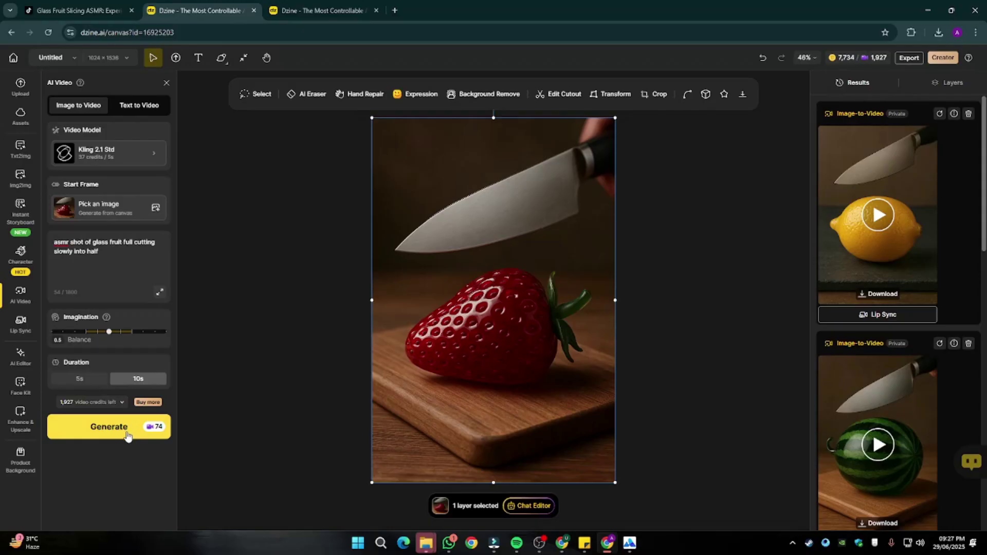
mouse_move(872, 65)
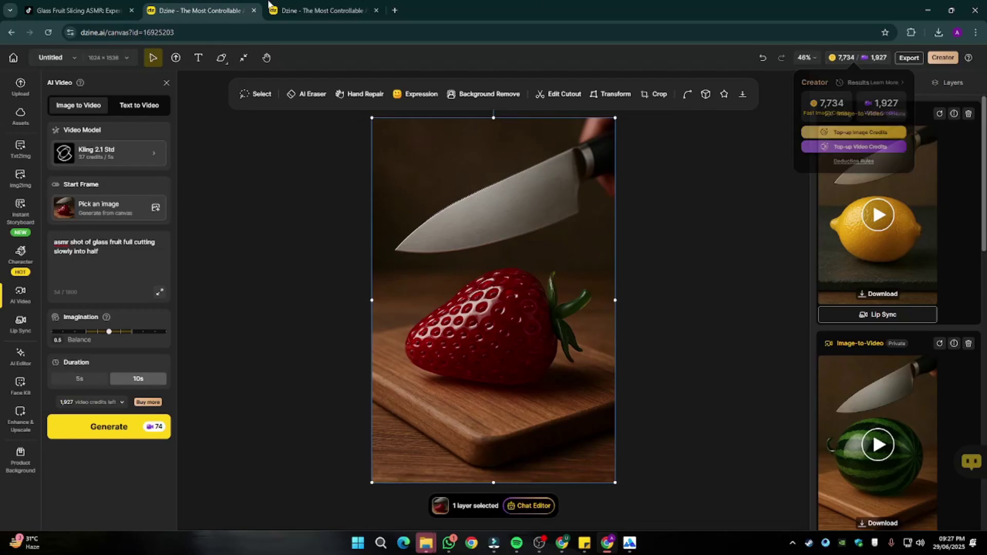
Check Dzine's subscription plans on the Pricing tab, then return to the canvas tab
key(ctrl+Tab)
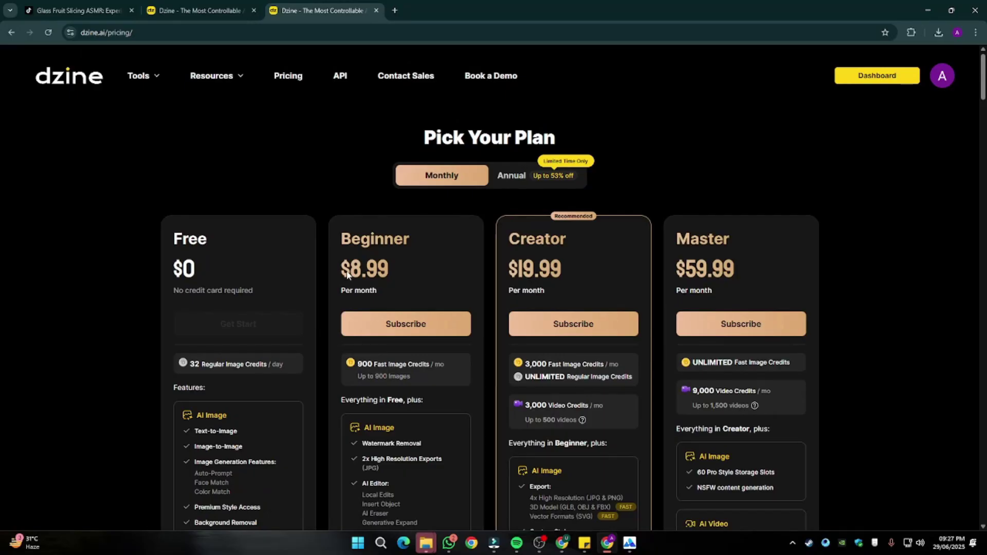
key(ctrl+shift+Tab)
Preview the glass strawberry cutting video from the Results panel
scroll(870, 354, down, 5)
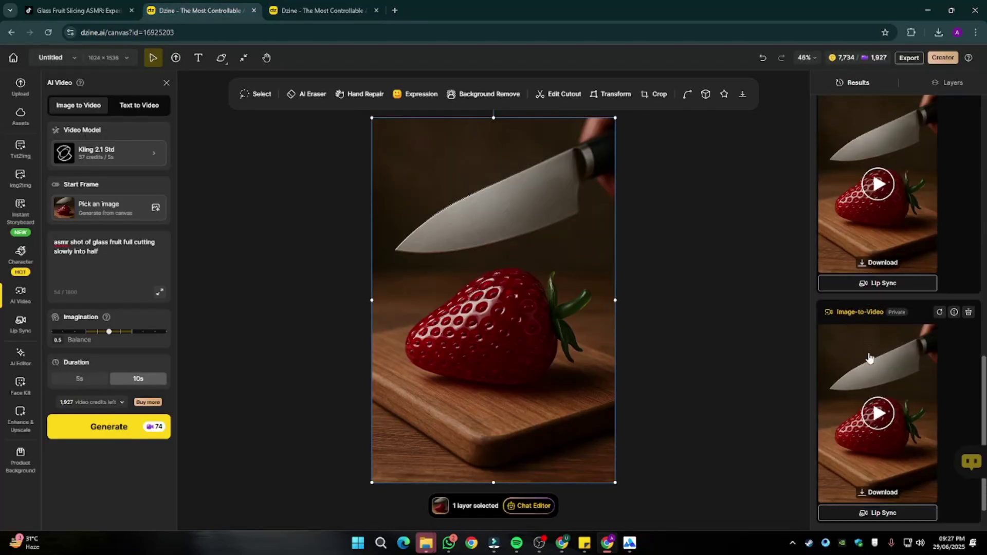
scroll(870, 353, up, 3)
scroll(872, 345, down, 3)
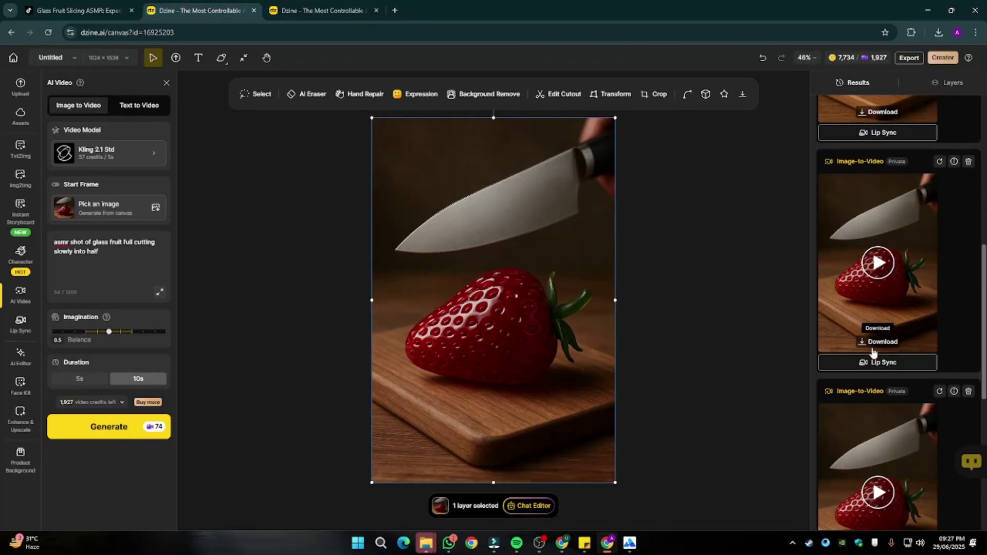
click(859, 284)
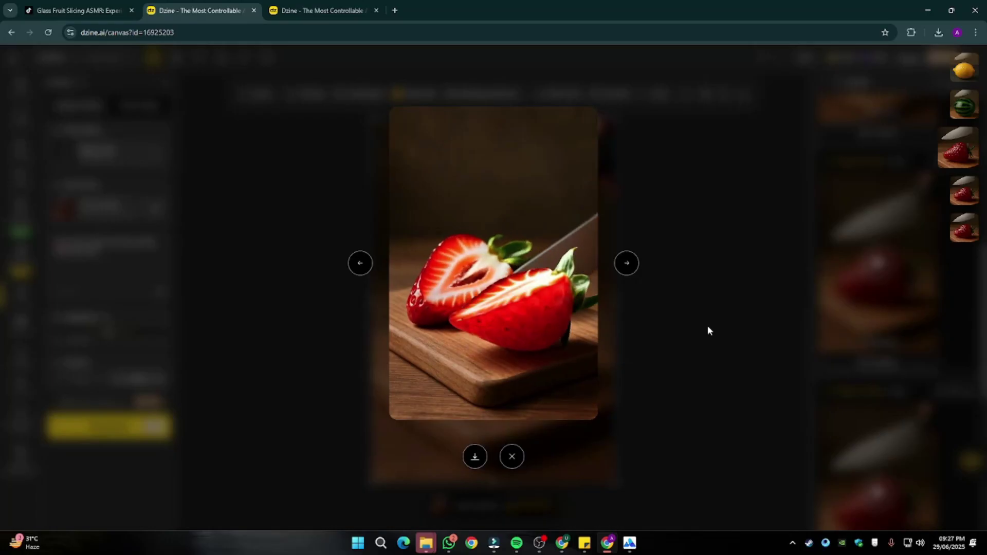
click(708, 325)
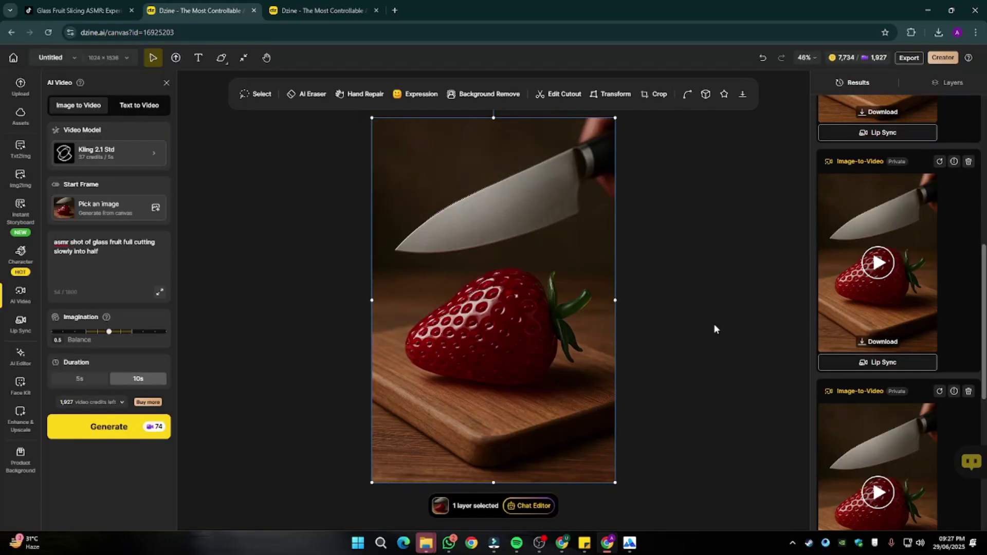
Play the watermelon and lemon slicing videos in the Results panel
scroll(904, 317, up, 5)
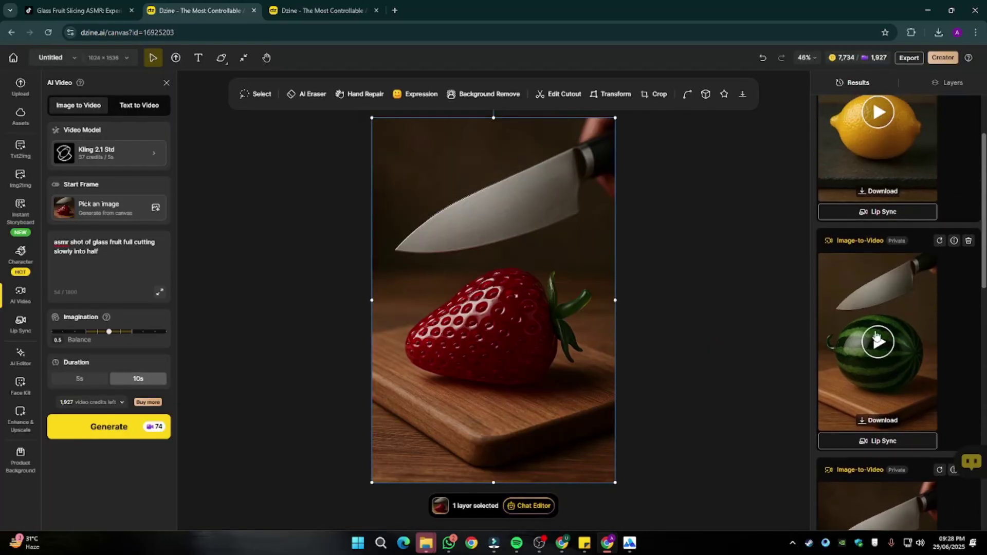
click(878, 342)
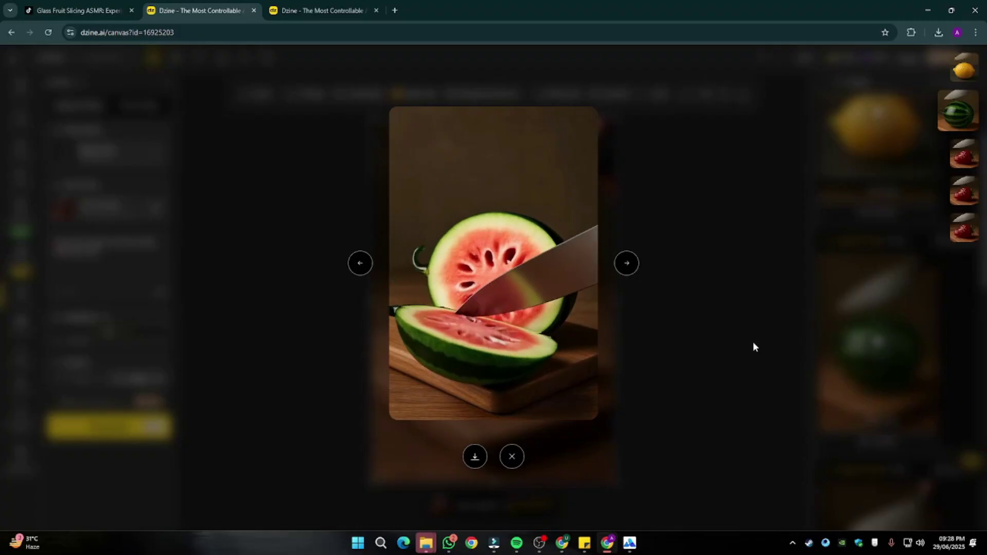
click(881, 329)
scroll(882, 329, up, 2)
click(878, 215)
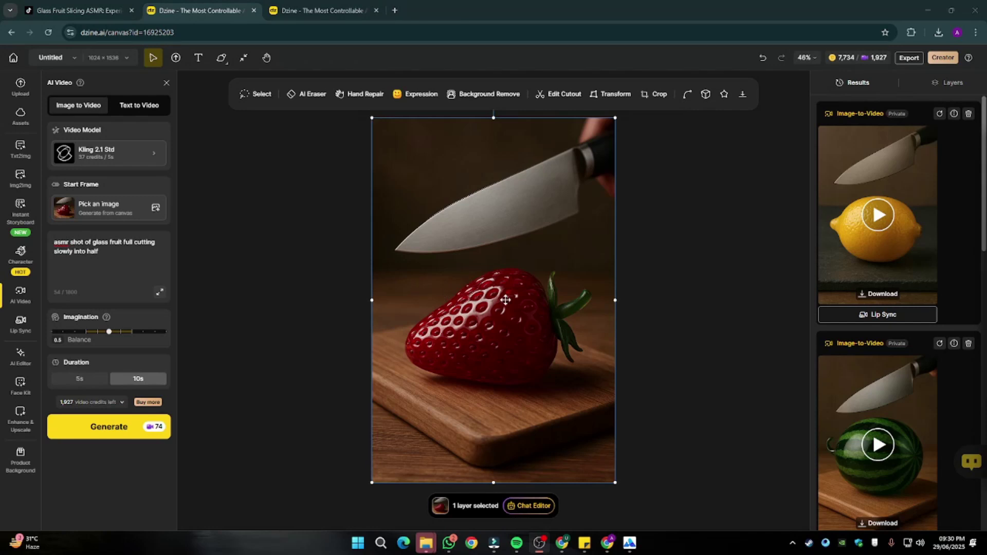
click(720, 287)
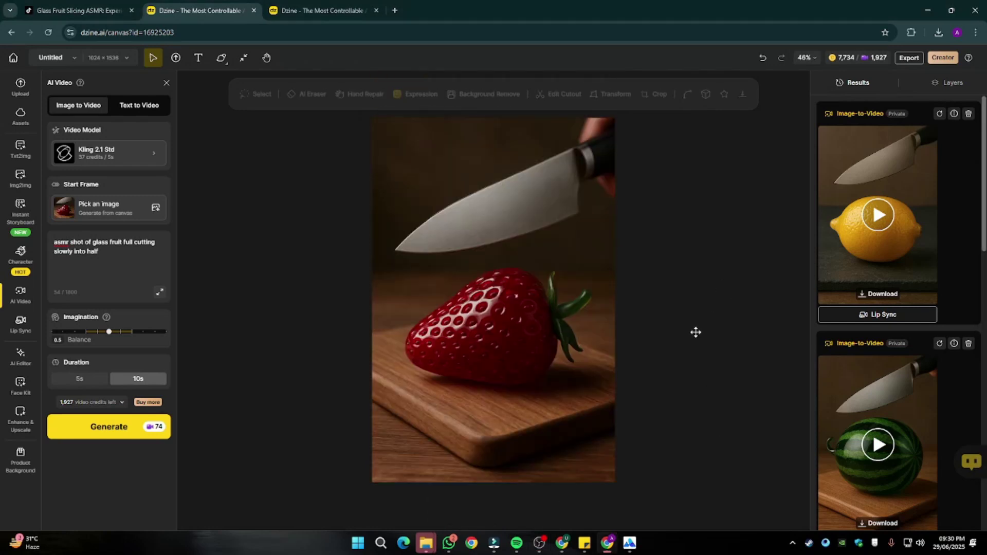
Switch over to the Filmora editor
scroll(696, 332, up, 3)
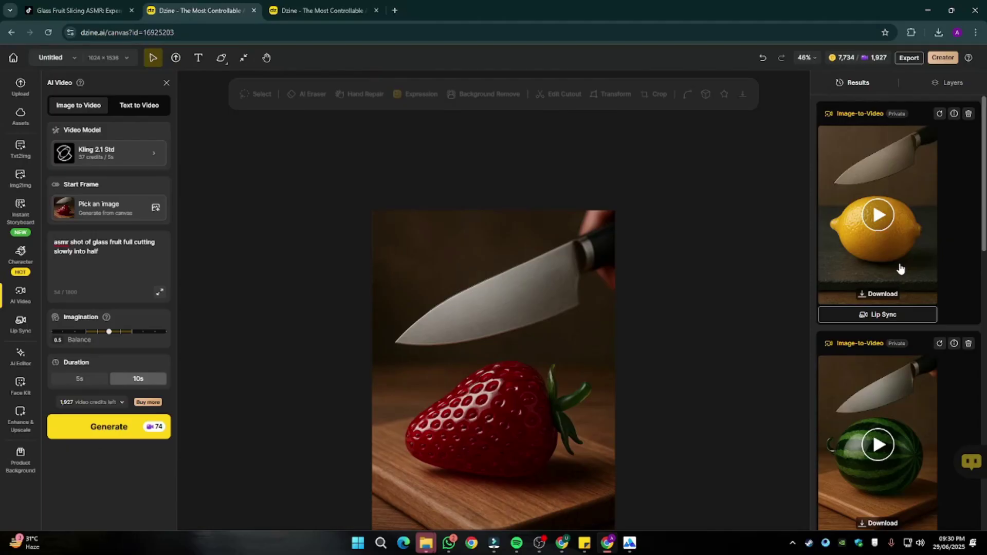
scroll(737, 300, down, 2)
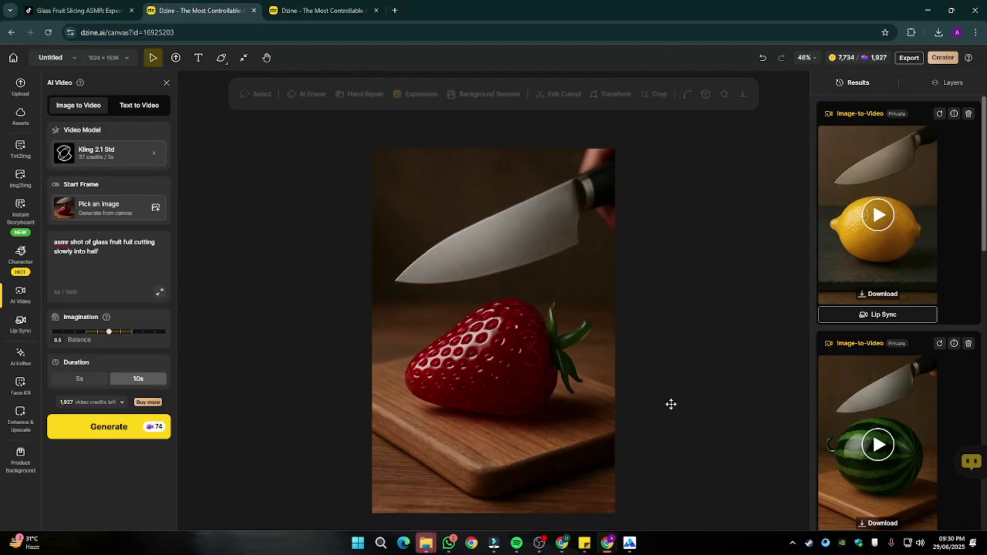
click(490, 544)
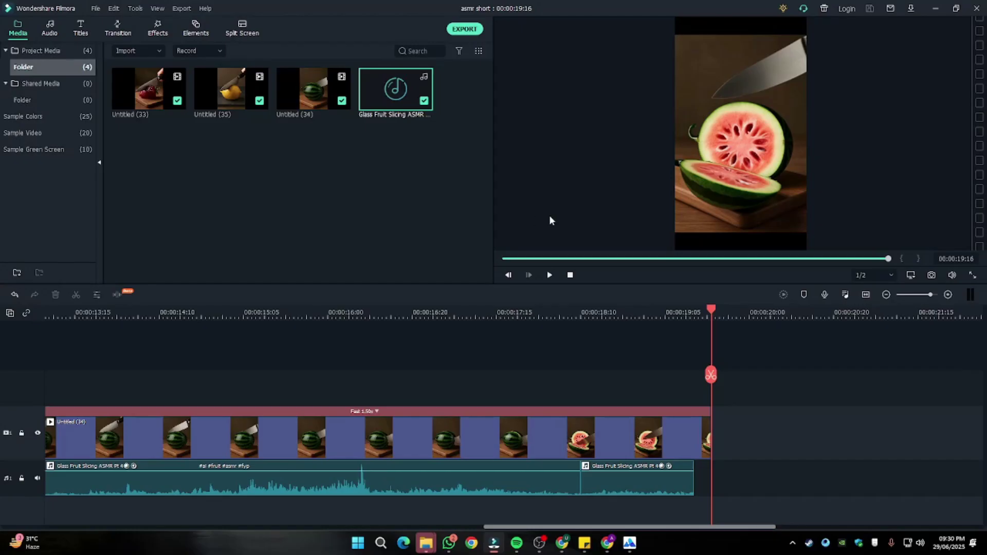
drag(586, 260, 506, 259)
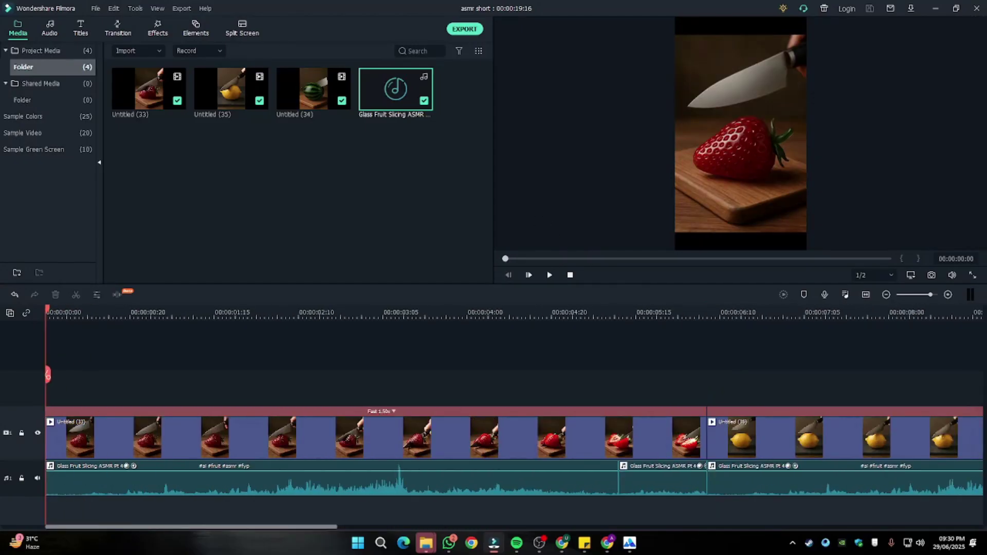
drag(360, 169, 137, 70)
click(271, 170)
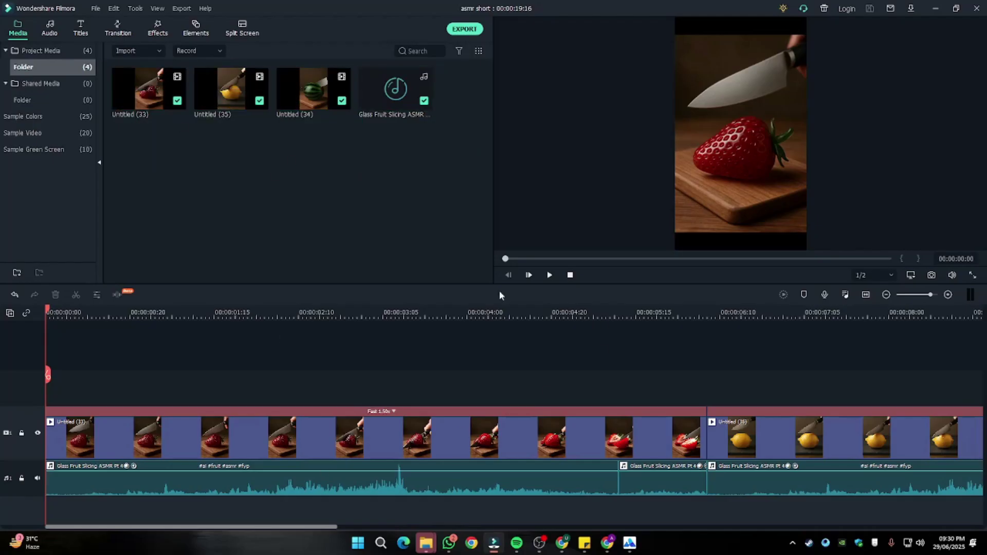
drag(506, 259, 724, 259)
scroll(594, 353, right, 3)
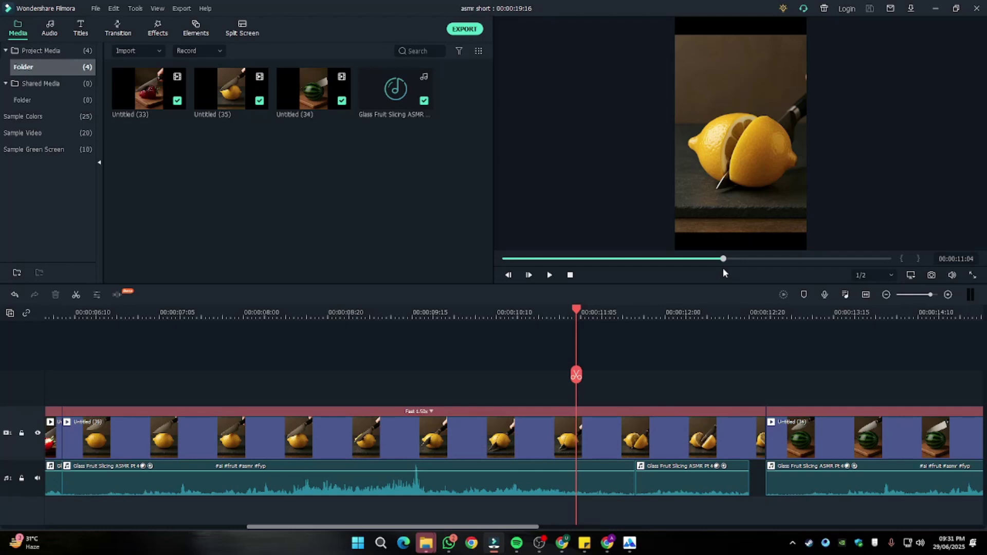
drag(733, 258, 455, 261)
Open the glass watermelon slicing TikTok video, pause it and select its page URL
key(alt+Tab)
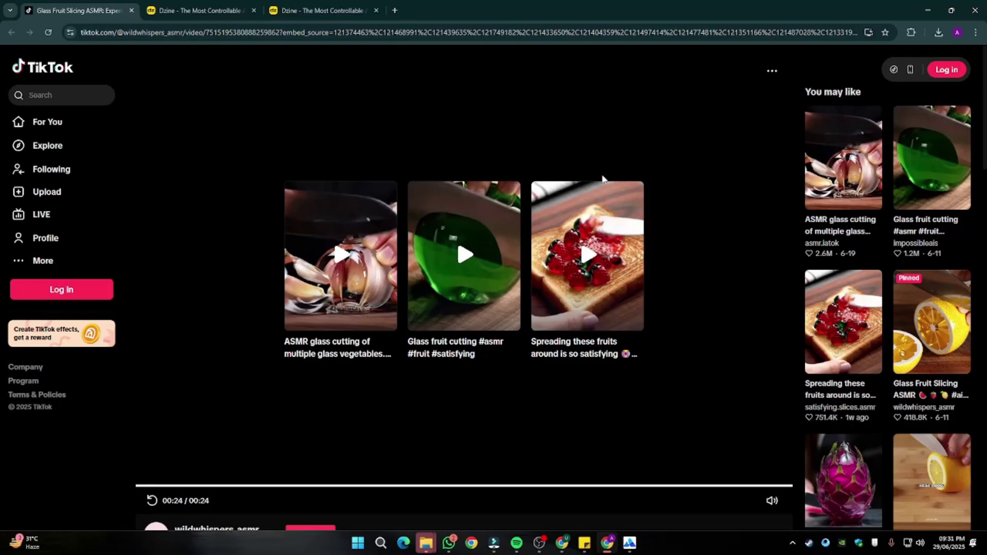
click(931, 315)
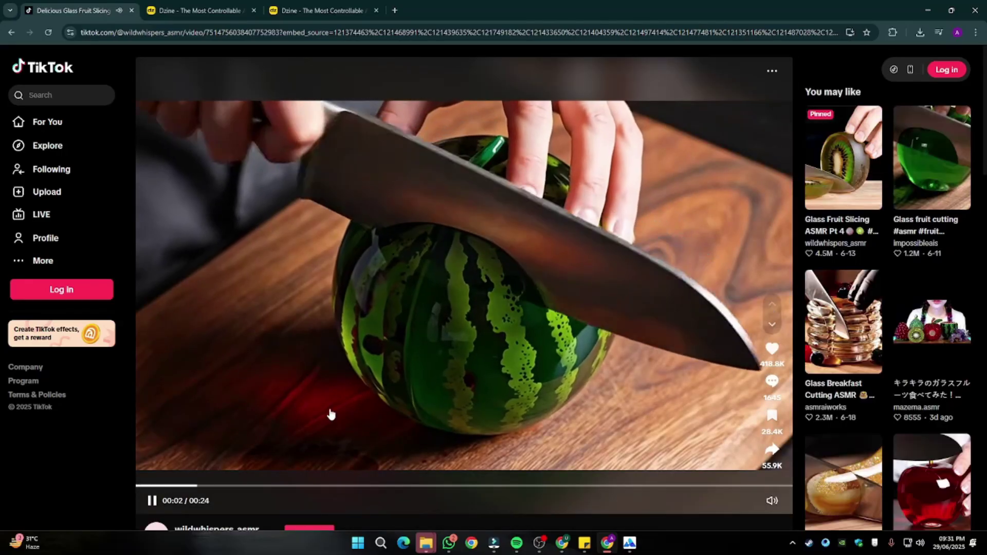
click(152, 501)
click(204, 33)
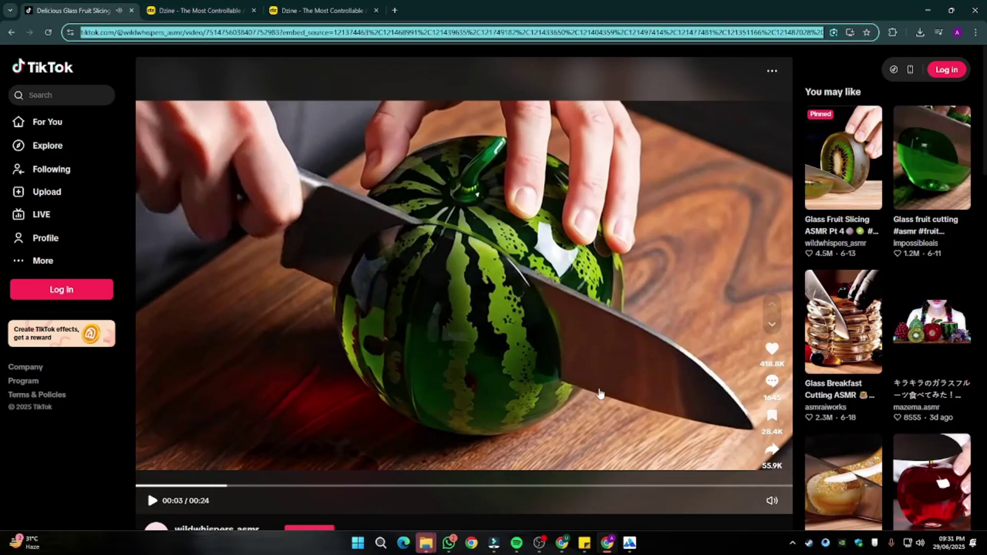
Paste the watermelon video link into SurFast and download its sound as a 320Kbps MP3
click(629, 543)
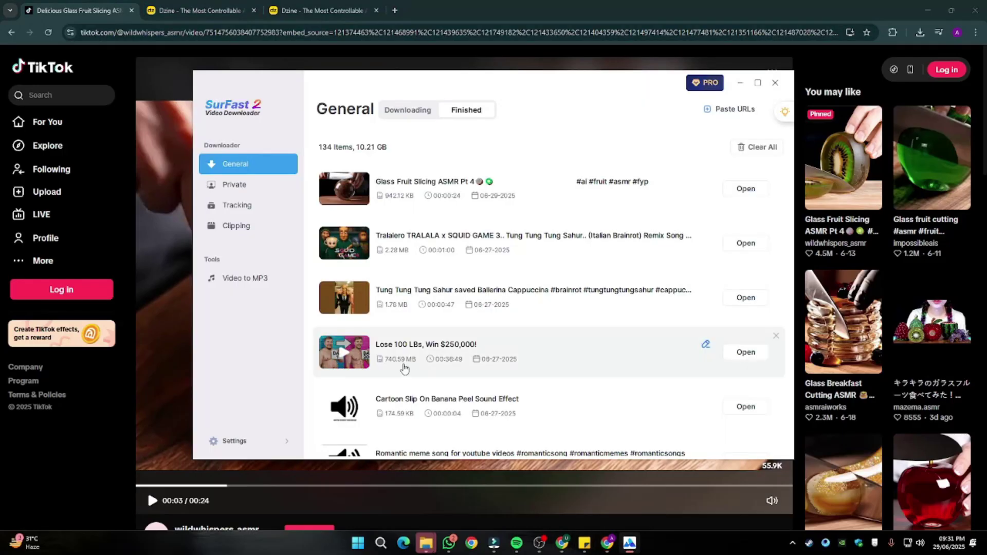
key(ctrl+v)
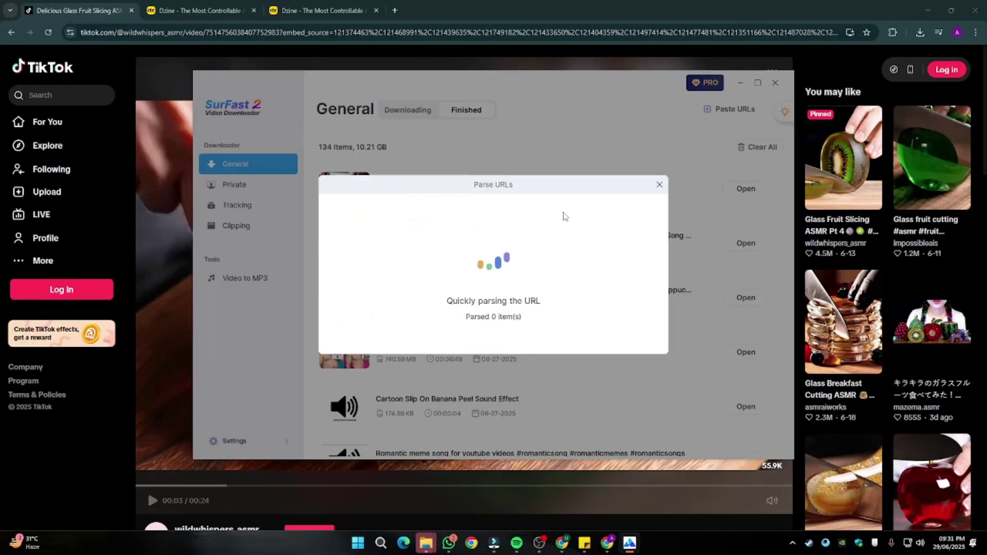
click(396, 210)
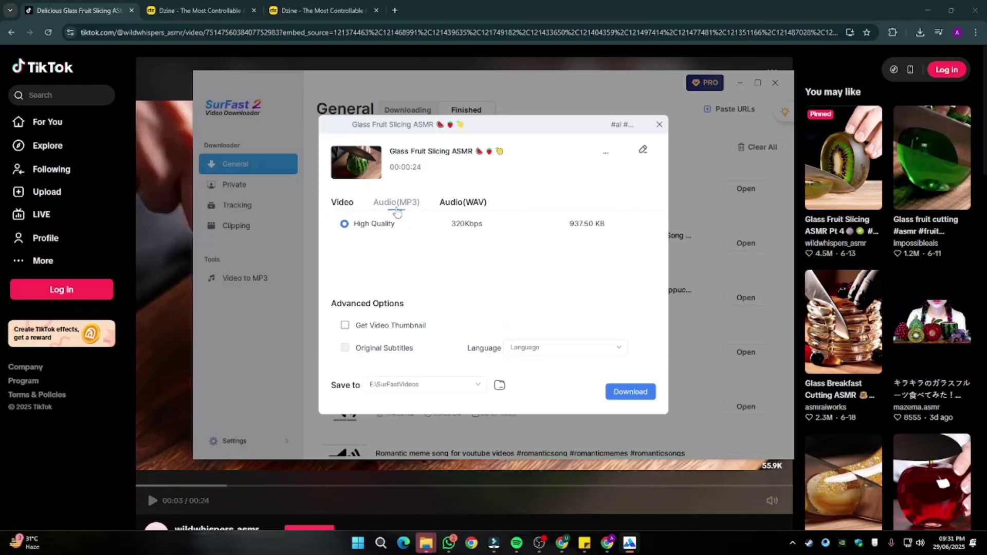
click(635, 394)
Back in Filmora, fit all three fruit clips on the timeline, preview the strawberry, and open Export
click(497, 543)
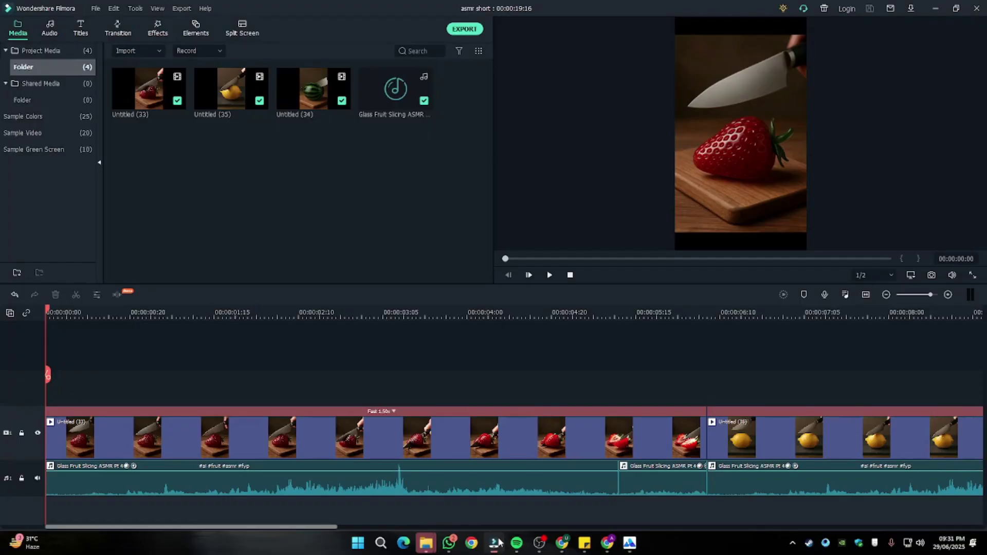
click(397, 51)
drag(931, 295, 924, 295)
drag(532, 461, 125, 444)
click(164, 368)
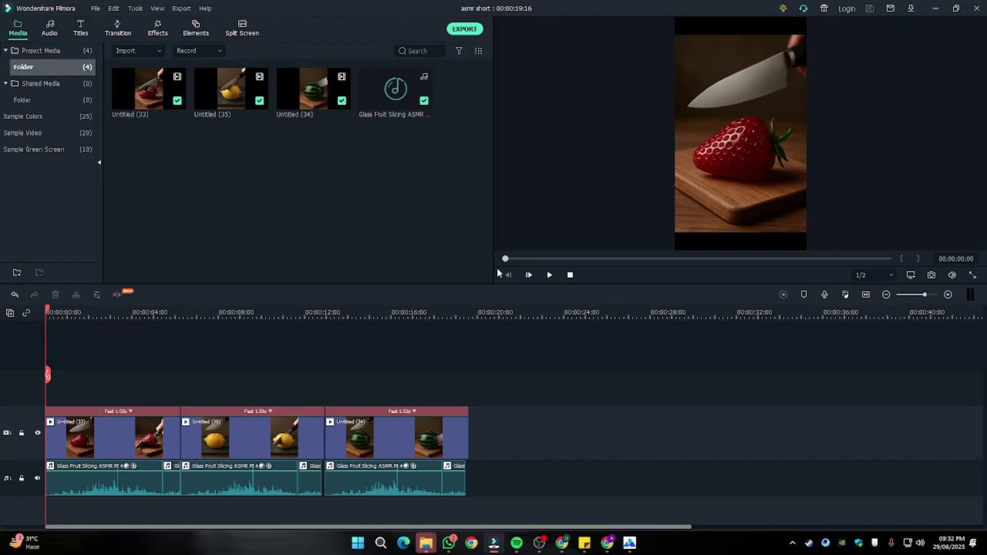
drag(507, 258, 639, 261)
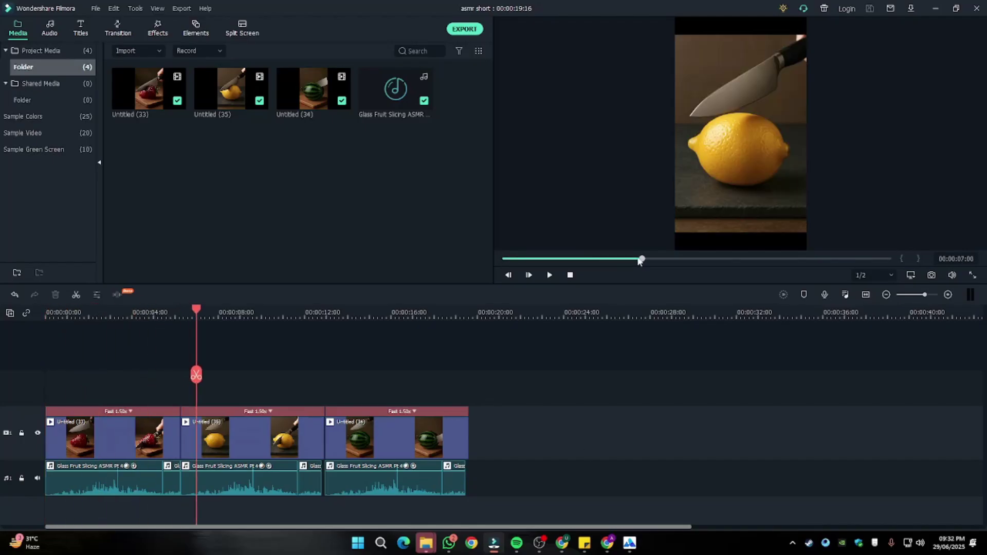
click(463, 30)
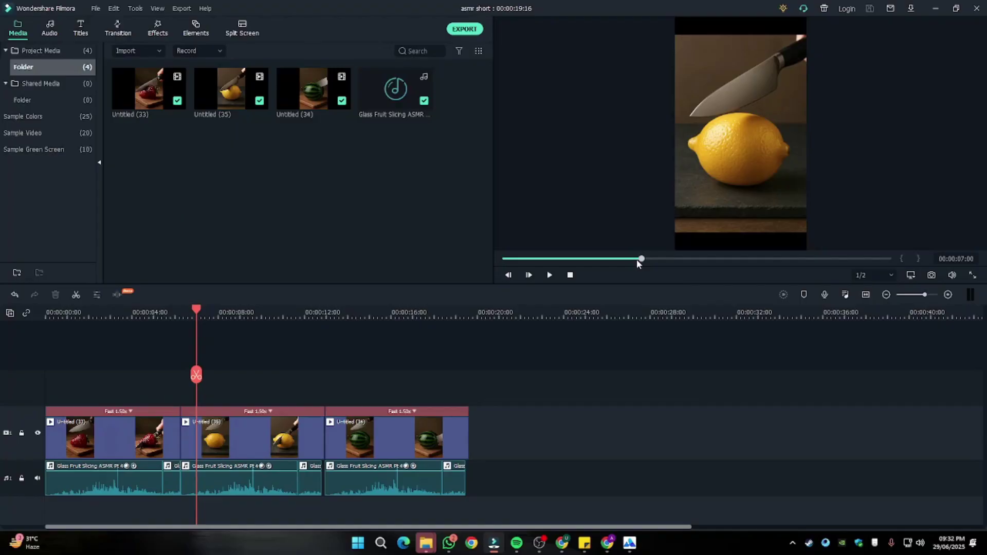
Rewind the preview to the start, then scrub to the knife slicing the strawberry at 00:00:04:17
drag(637, 260, 497, 268)
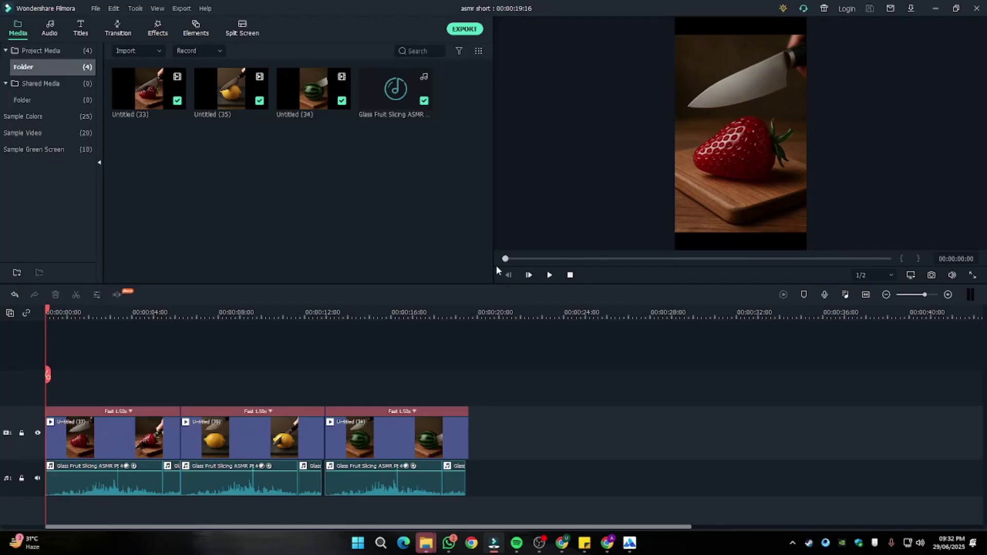
drag(505, 258, 598, 264)
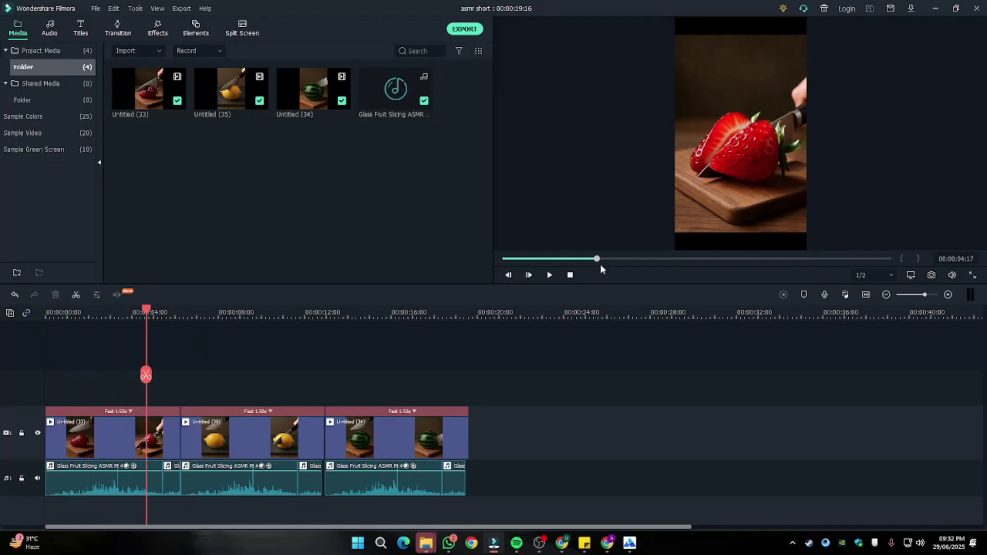